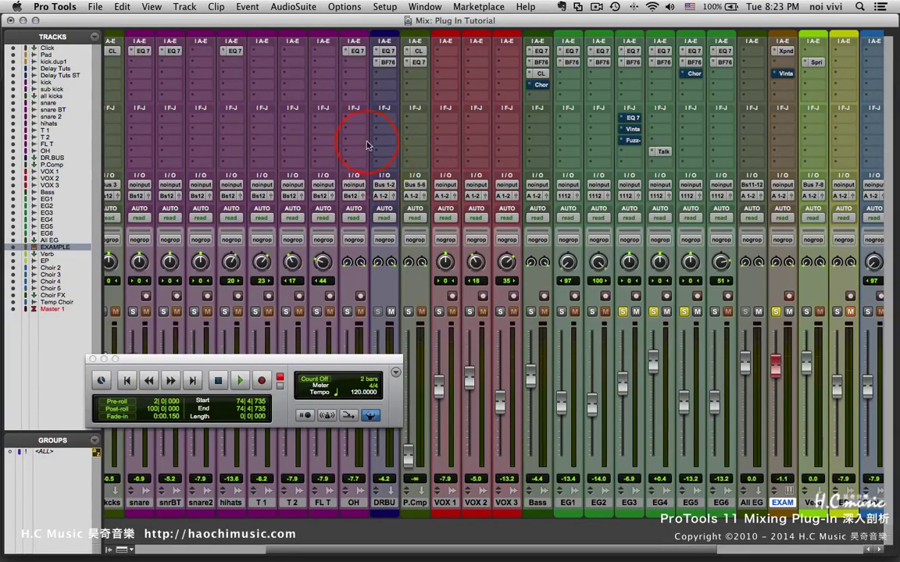
# Insert the stereo AIR Filter Gate in the first free slot below the Vintage Filter on the EXAMPLE track and reposition its window
pyautogui.click(775, 82)
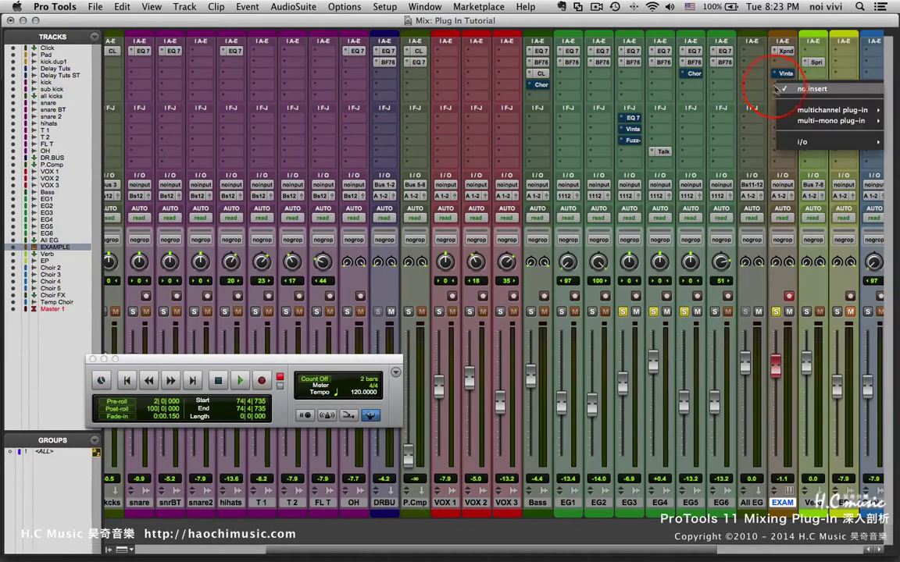
pyautogui.moveTo(800, 111)
pyautogui.moveTo(707, 165)
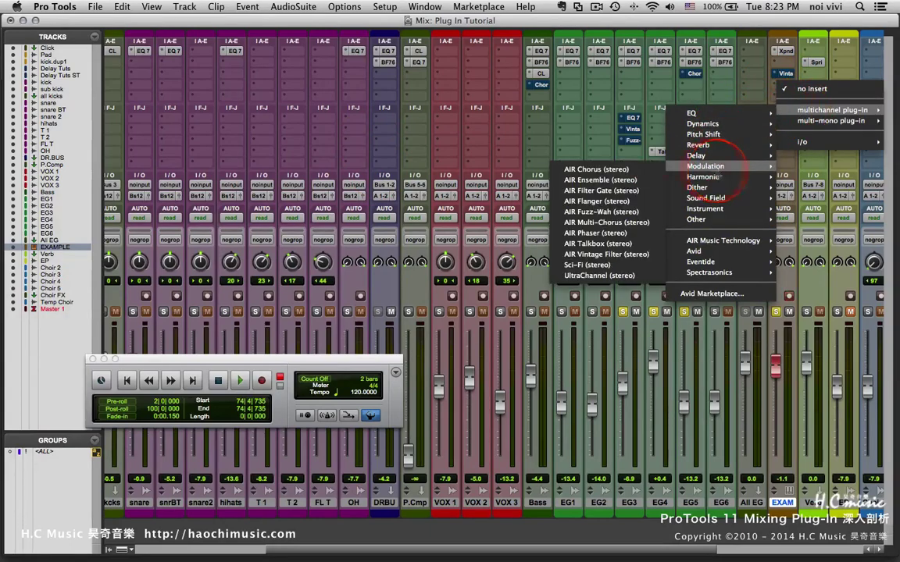
pyautogui.click(606, 191)
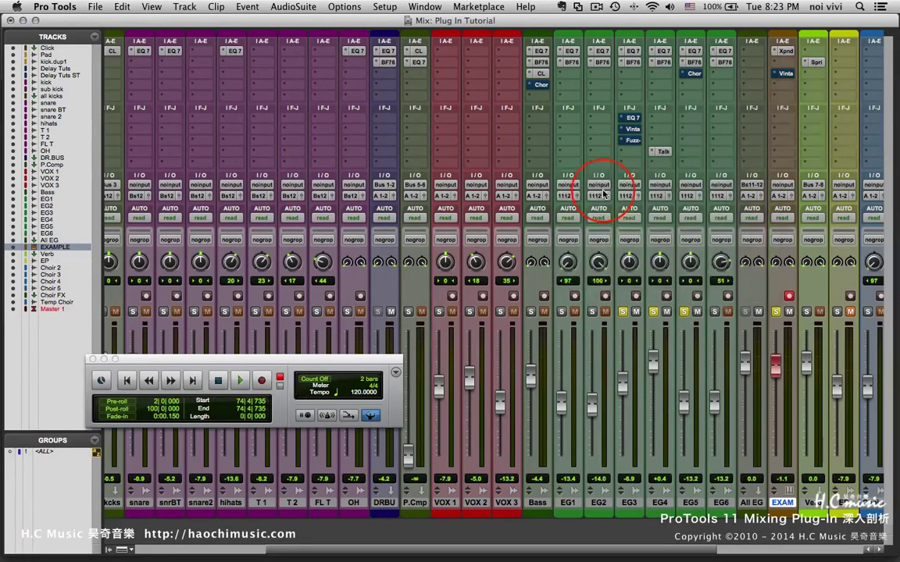
pyautogui.moveTo(482, 158); pyautogui.dragTo(501, 117)
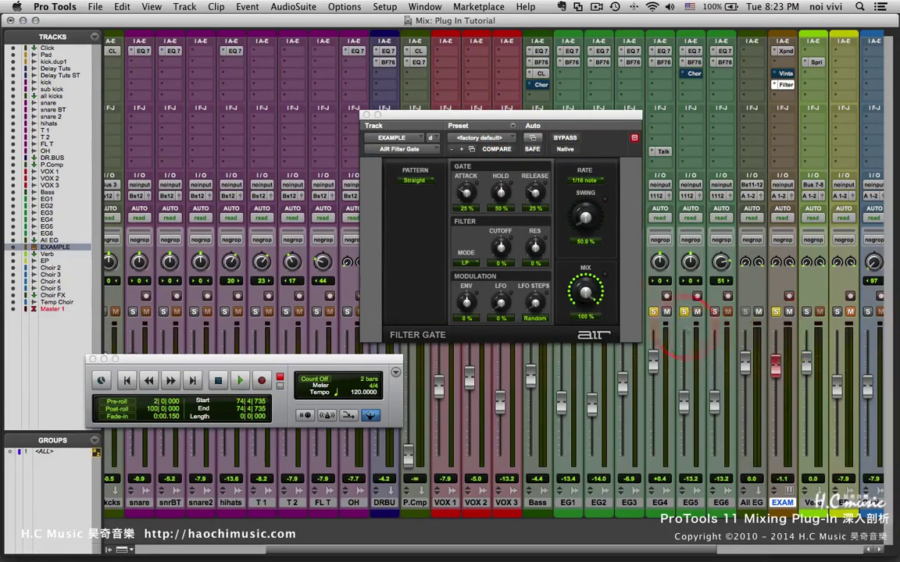
pyautogui.moveTo(511, 123); pyautogui.dragTo(463, 78)
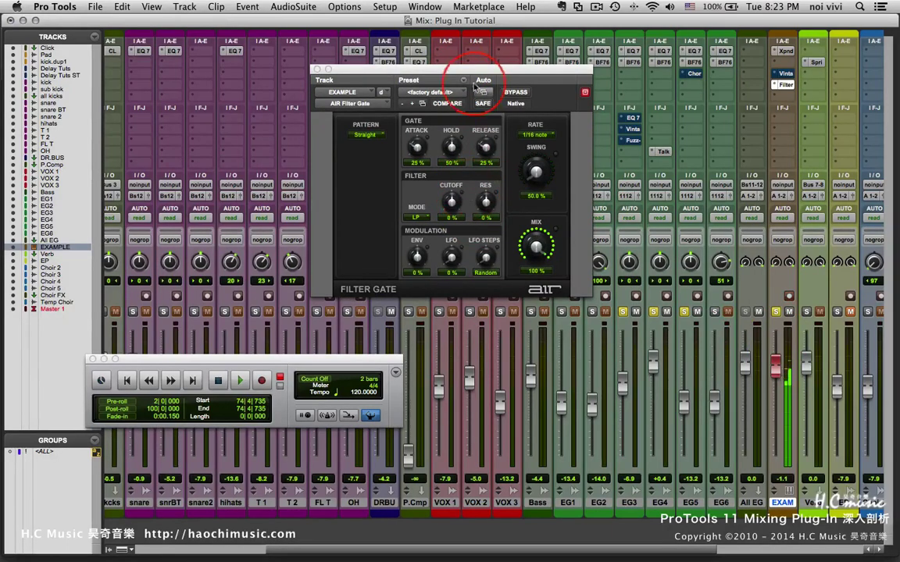
# Bypass the Filter Gate and re-enable it to compare the dry and processed sound
pyautogui.click(517, 93)
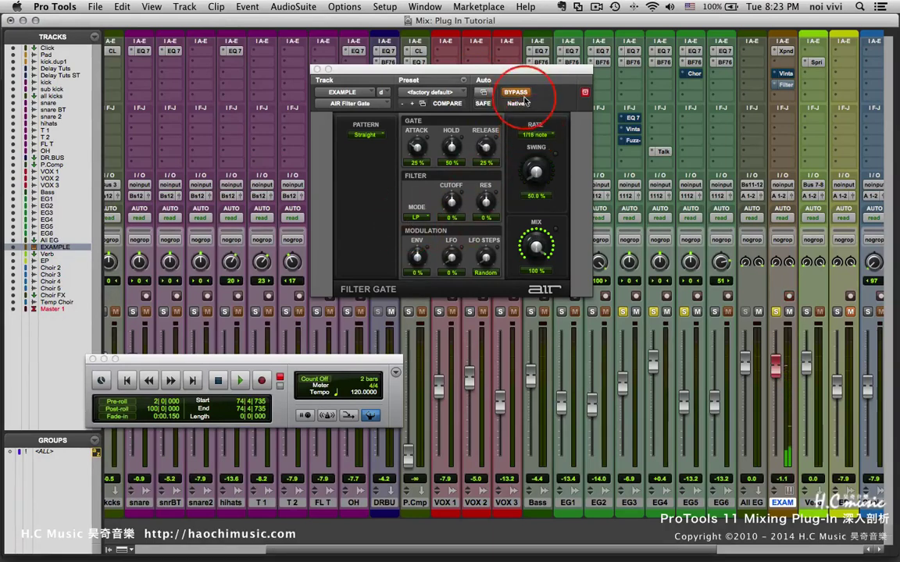
pyautogui.click(517, 93)
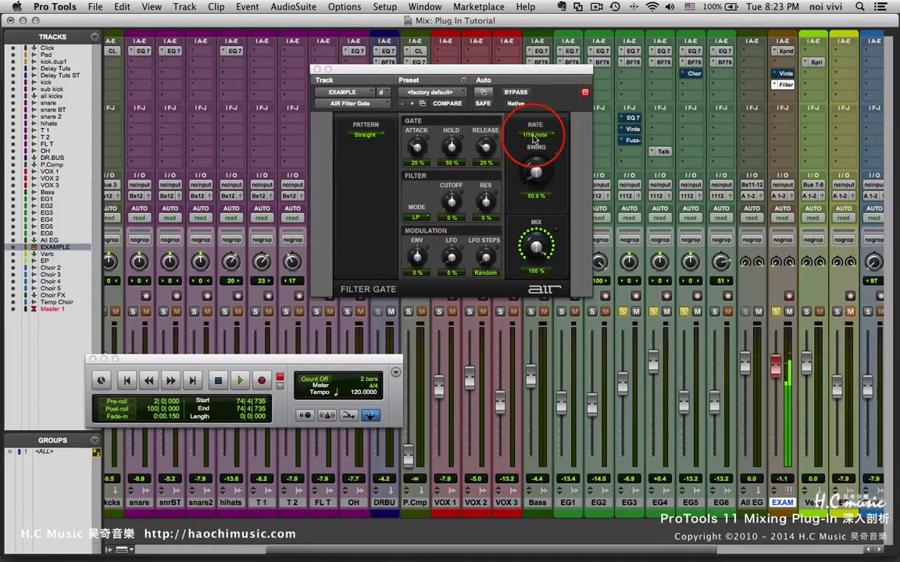
# Audition the Pumper, Shorter, Trance 1 and Tech 1 gate patterns and return the pattern to Straight
pyautogui.click(366, 136)
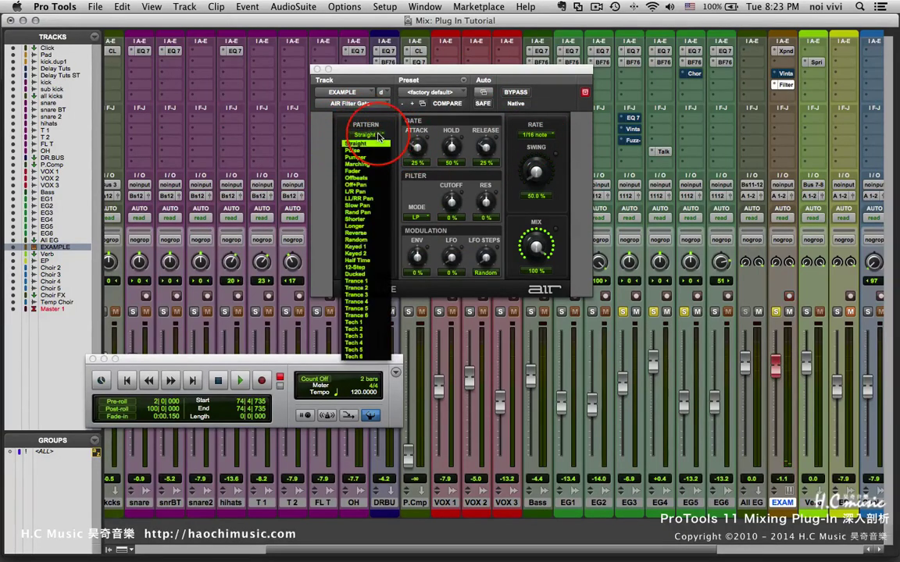
pyautogui.click(372, 160)
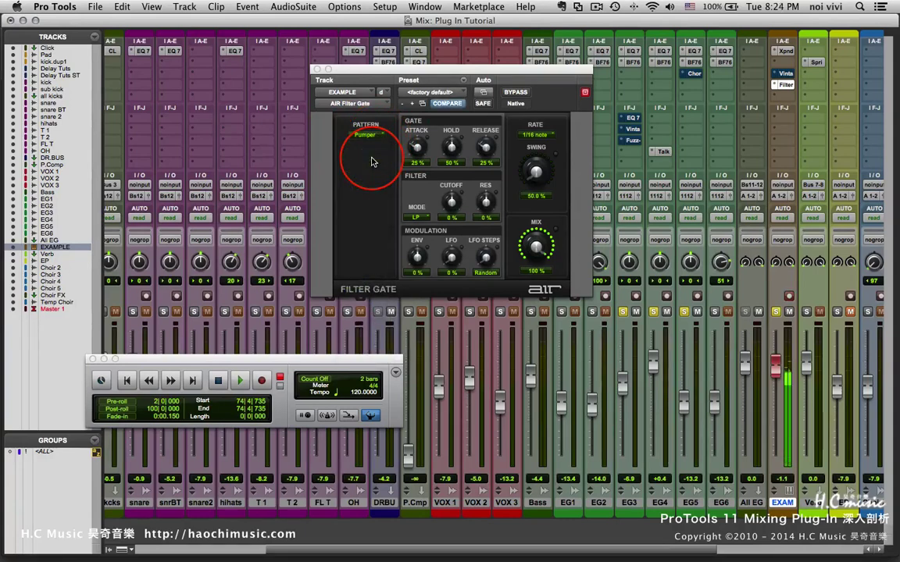
pyautogui.click(365, 141)
pyautogui.click(359, 220)
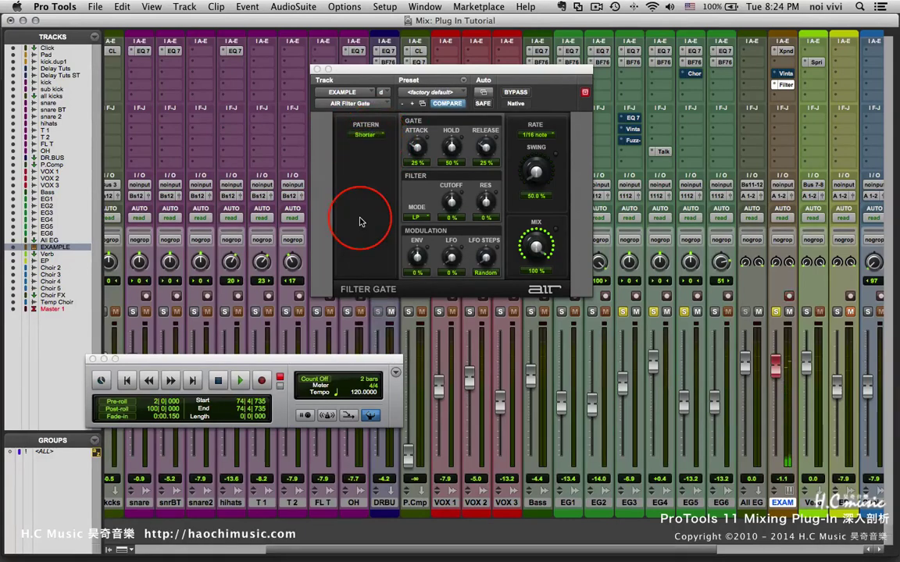
pyautogui.click(375, 136)
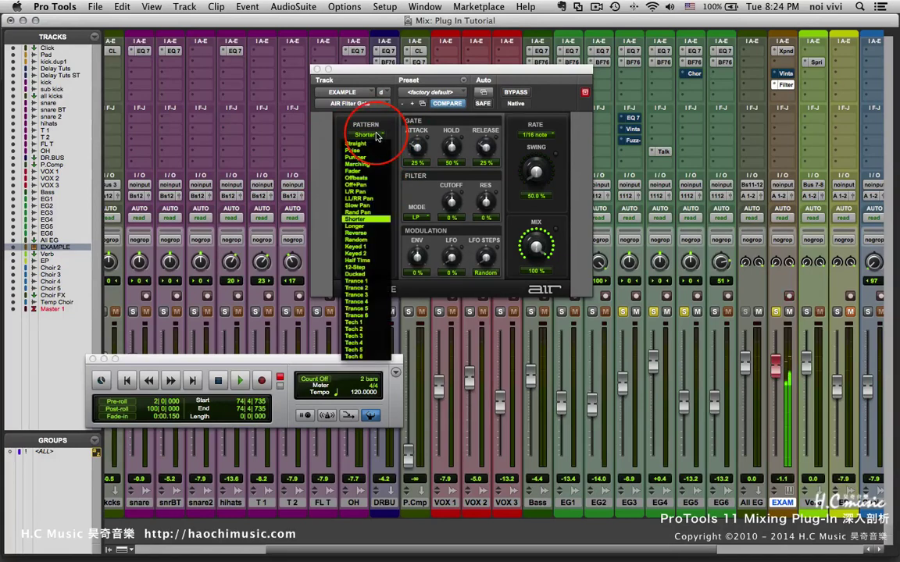
pyautogui.click(364, 280)
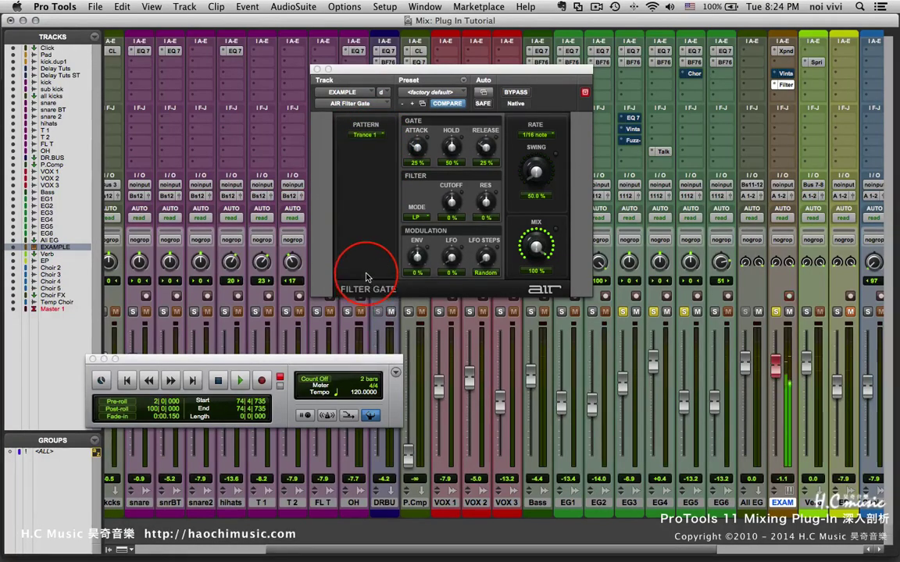
pyautogui.click(366, 135)
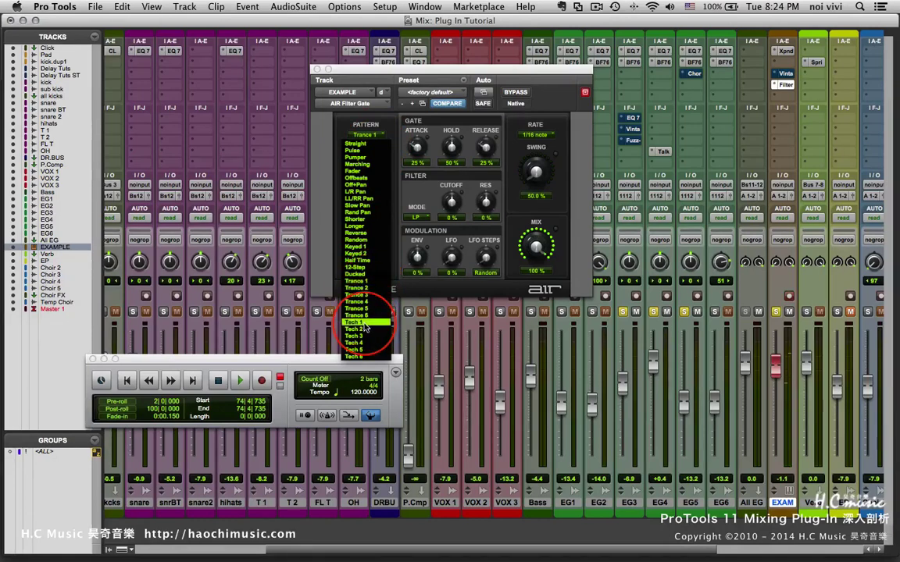
pyautogui.click(364, 323)
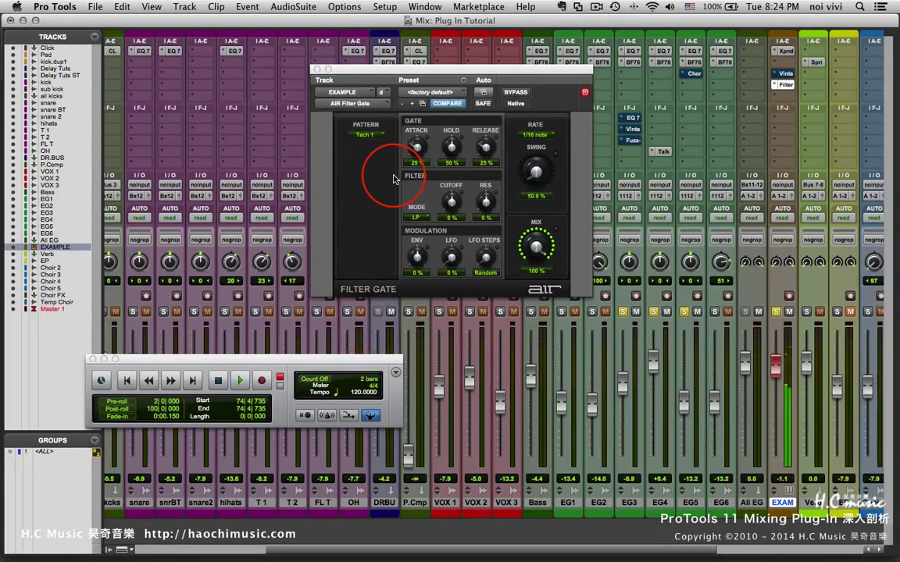
pyautogui.click(378, 138)
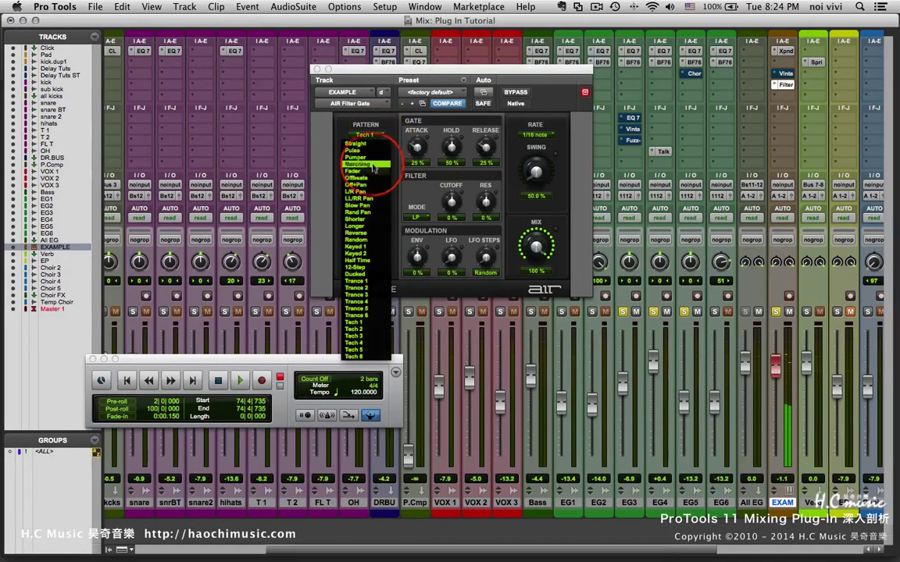
pyautogui.click(356, 144)
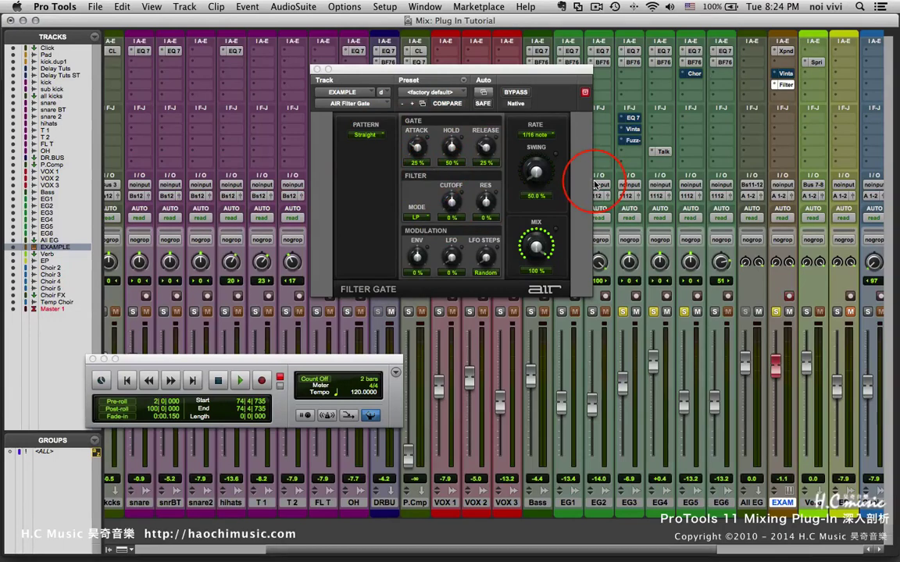
# Try the gate rate at 1/2 note, set it to 1/8 note, and test the Swing amount
pyautogui.click(543, 134)
pyautogui.click(538, 177)
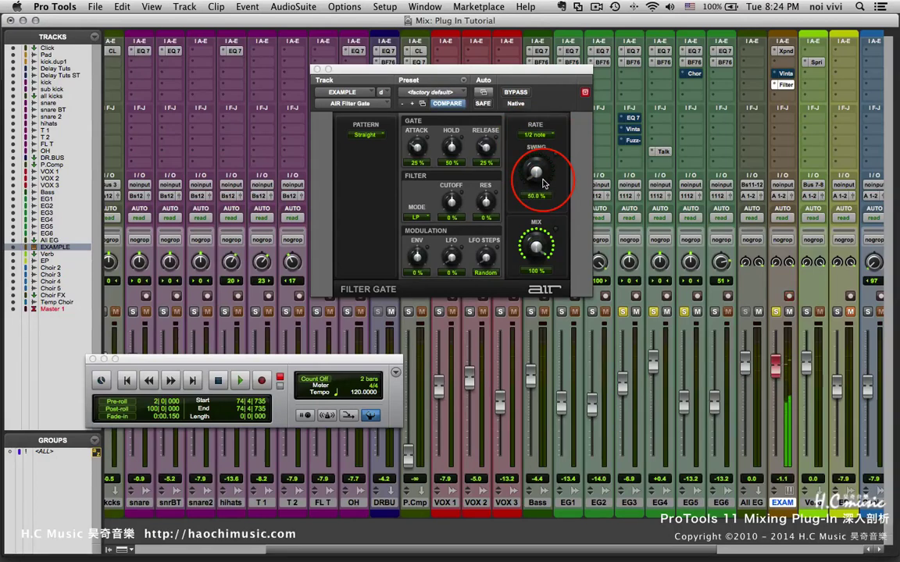
pyautogui.click(539, 135)
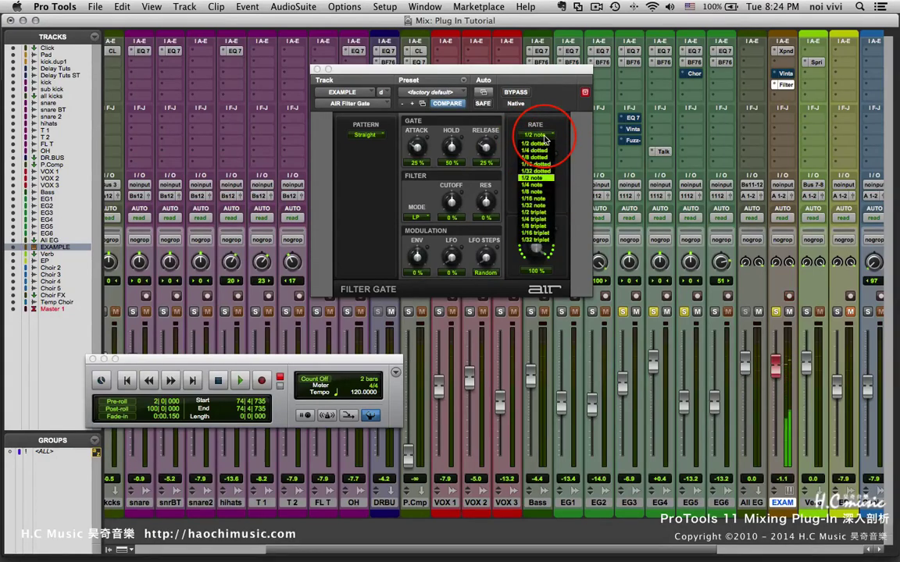
pyautogui.click(535, 191)
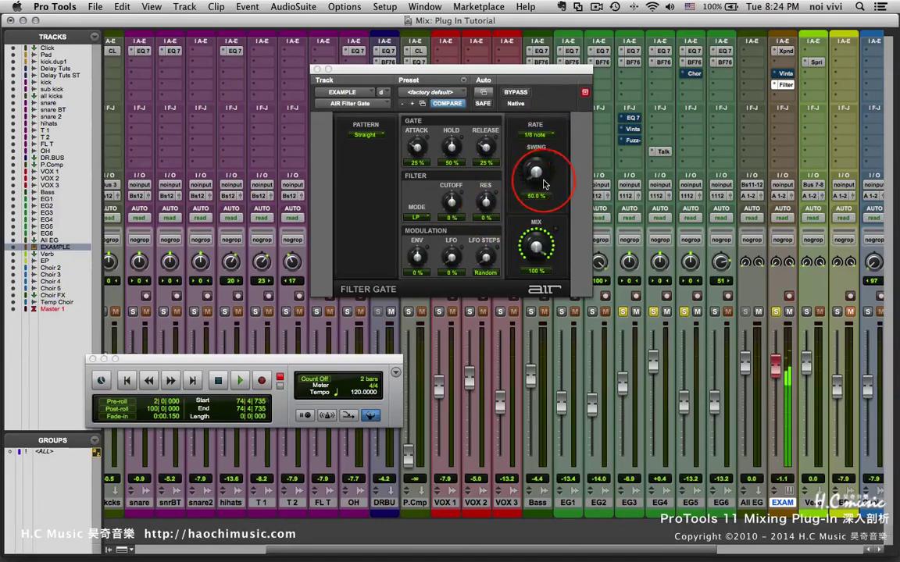
pyautogui.moveTo(538, 178)
pyautogui.mouseDown()
pyautogui.moveTo(539, 65)
pyautogui.moveTo(531, 217)
pyautogui.moveTo(536, 151)
pyautogui.moveTo(531, 186)
pyautogui.mouseUp()
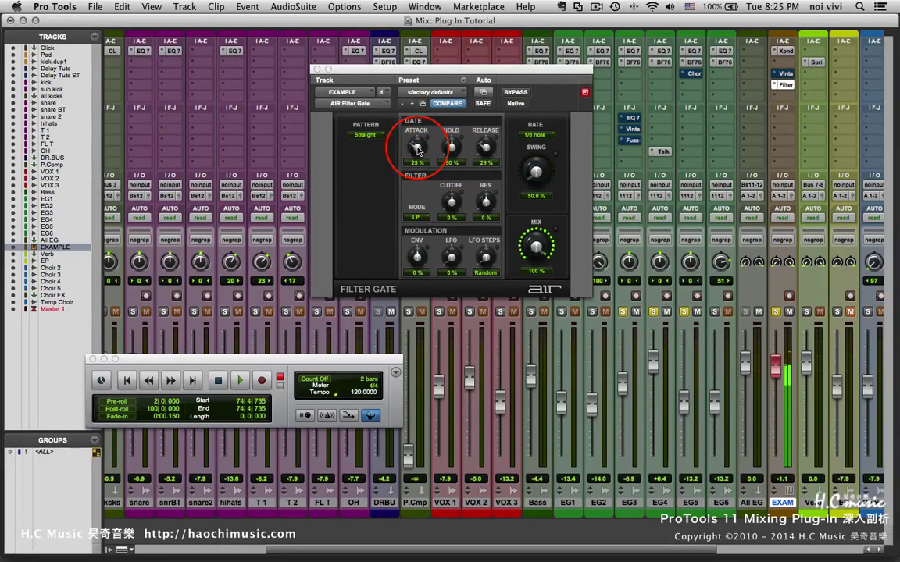
# Raise the gate's hold to 100% and set its attack to 72% while comparing intermediate attack settings
pyautogui.moveTo(417, 149); pyautogui.dragTo(422, 100)
pyautogui.moveTo(448, 150); pyautogui.dragTo(446, 115)
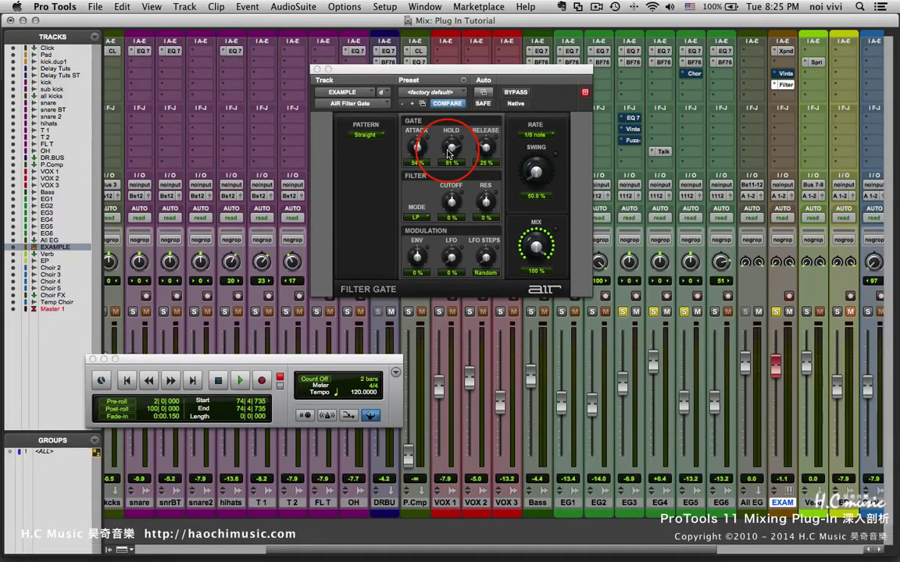
pyautogui.moveTo(420, 149); pyautogui.dragTo(450, 139)
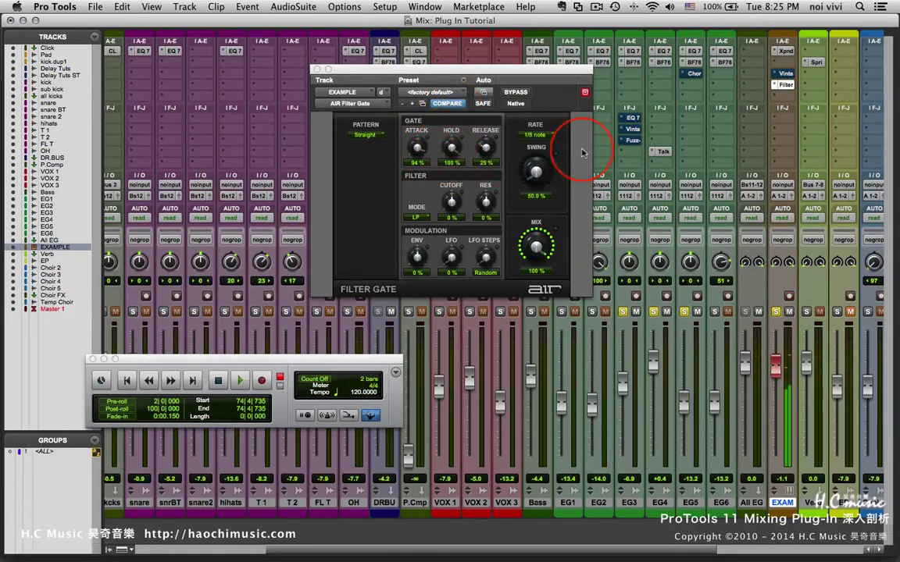
pyautogui.moveTo(418, 149); pyautogui.dragTo(419, 164)
# Set the rate to 1/2 note and the gate's release to 68%
pyautogui.click(535, 134)
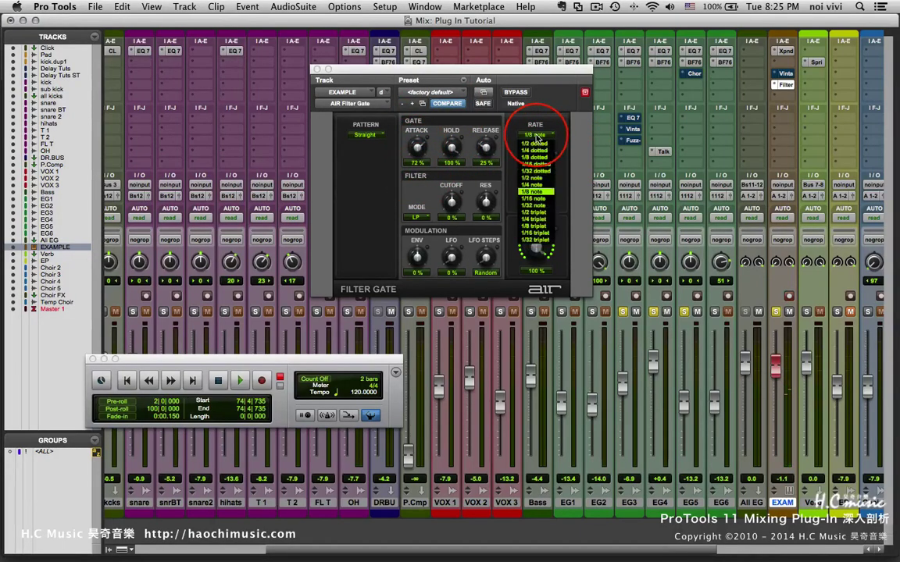
pyautogui.click(535, 178)
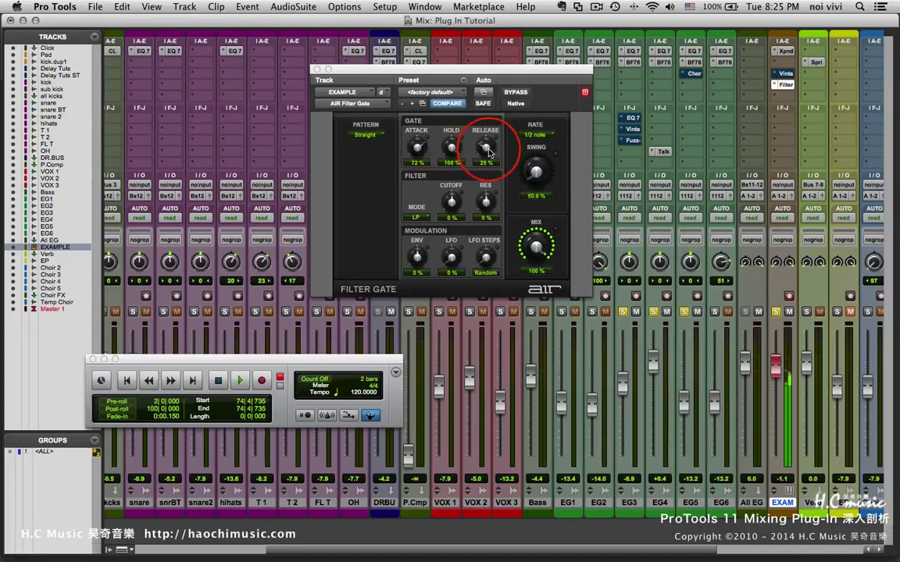
pyautogui.moveTo(487, 151); pyautogui.dragTo(485, 97)
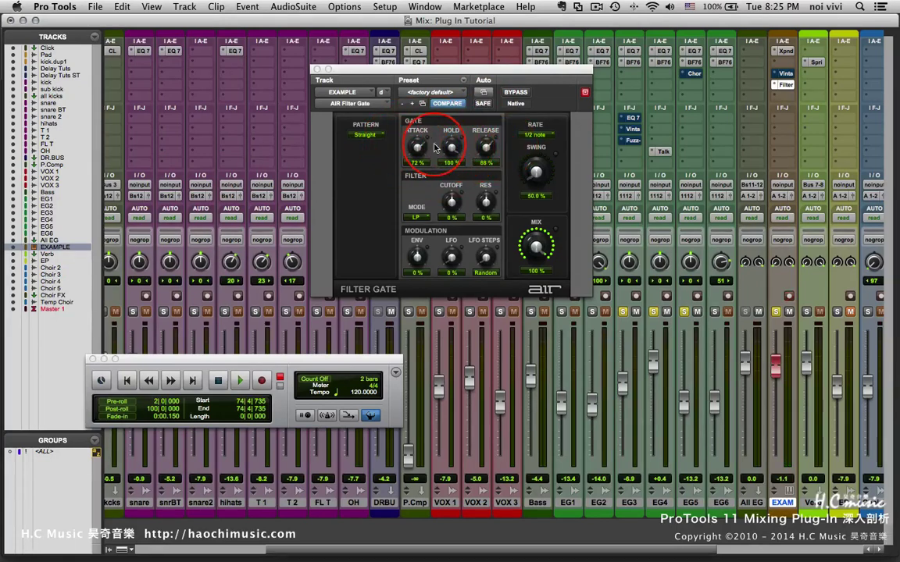
# Lower the gate's attack to 23%, hold to 40% and release to 35%
pyautogui.moveTo(417, 148); pyautogui.dragTo(372, 200)
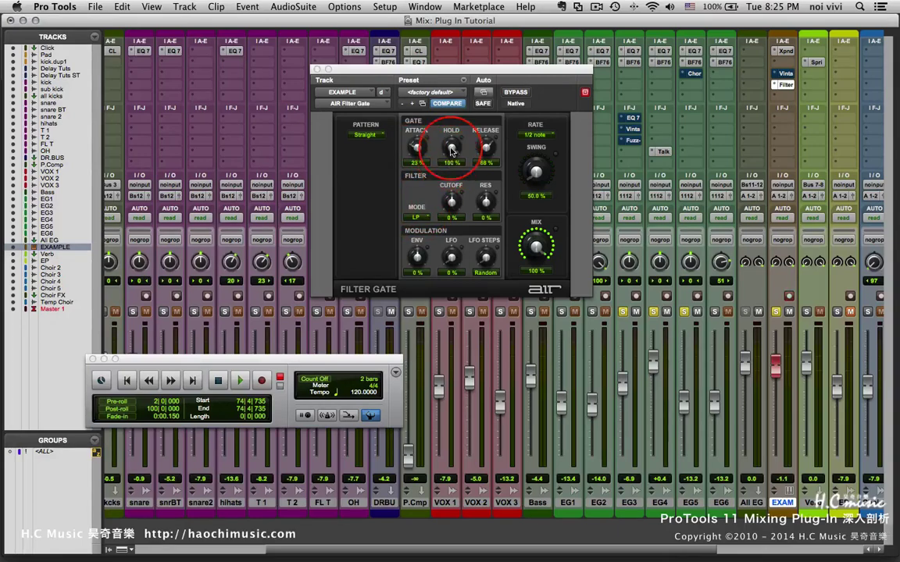
pyautogui.moveTo(452, 150); pyautogui.dragTo(439, 195)
pyautogui.moveTo(485, 147); pyautogui.dragTo(492, 191)
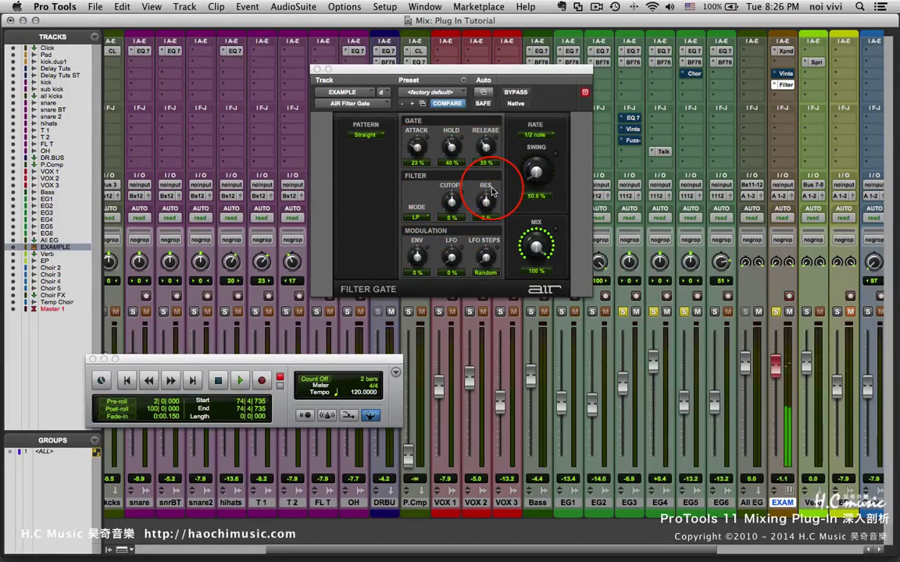
# Set the rate to 1/8 note and raise the gate's hold to 72% and release to 54%
pyautogui.click(536, 135)
pyautogui.click(544, 192)
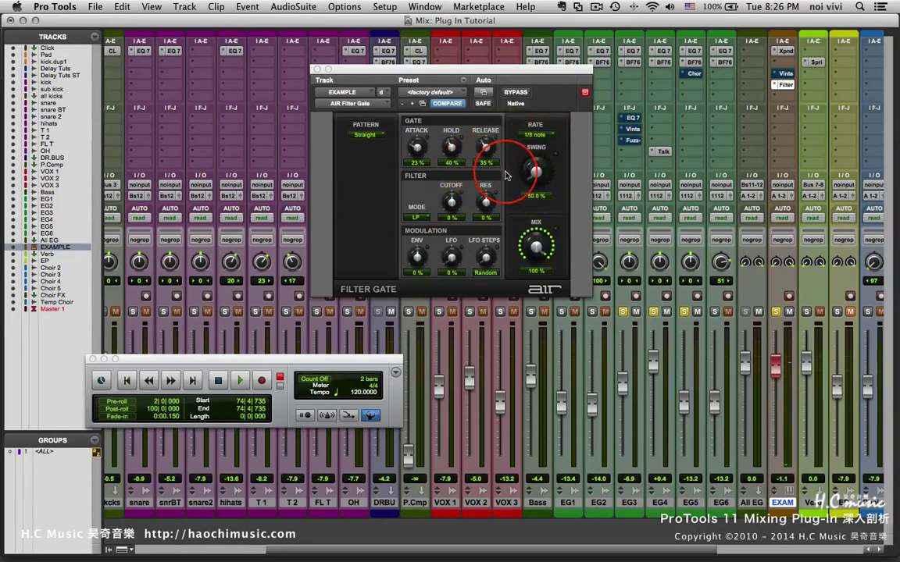
pyautogui.moveTo(450, 147); pyautogui.dragTo(485, 154)
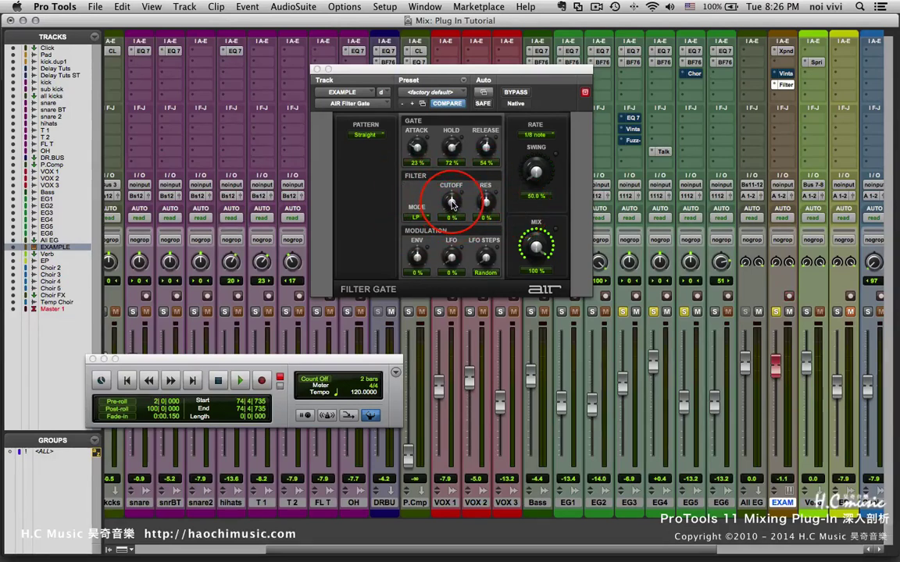
# Try the filter in BP mode while varying its controls, and set the cutoff to +13% and the resonance to -20%
pyautogui.moveTo(451, 205); pyautogui.dragTo(454, 173)
pyautogui.moveTo(485, 204); pyautogui.dragTo(486, 173)
pyautogui.click(419, 218)
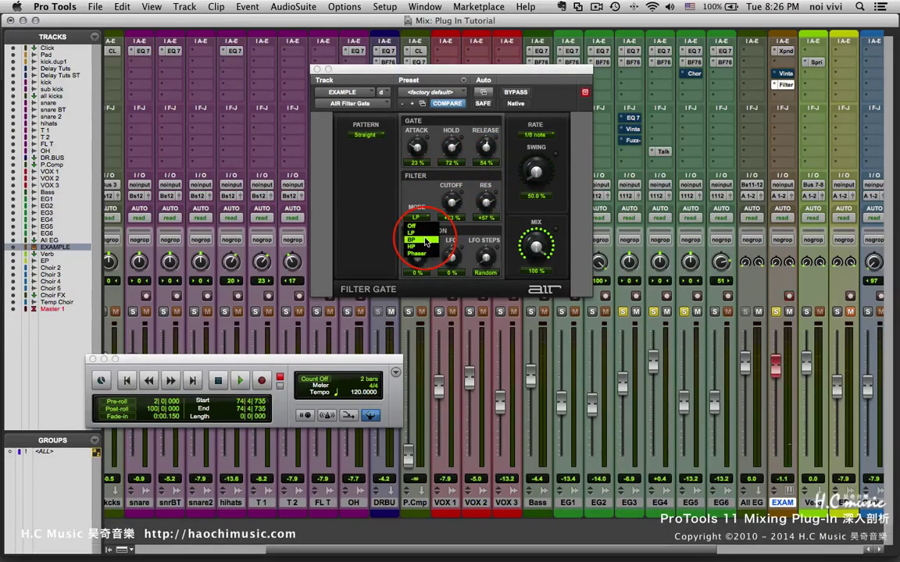
pyautogui.click(423, 239)
pyautogui.moveTo(452, 203); pyautogui.dragTo(452, 257)
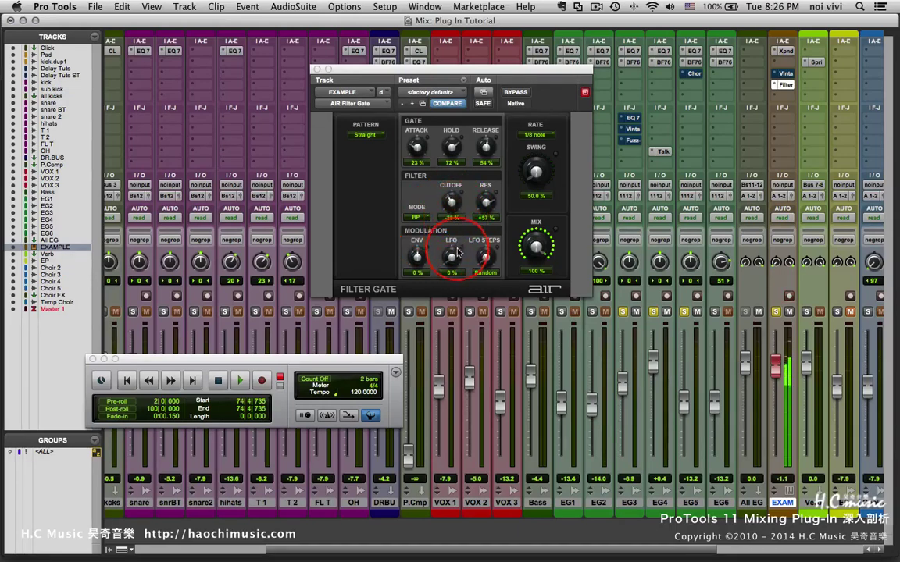
pyautogui.moveTo(484, 195); pyautogui.dragTo(491, 252)
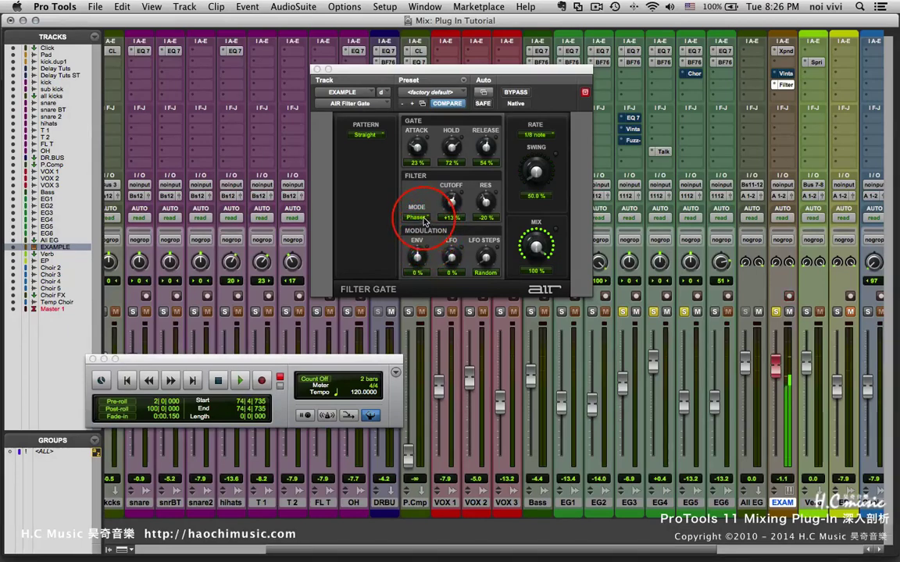
# Set the filter mode to LP after trying BP again, and set the modulation's LFO Steps to 4 steps
pyautogui.click(420, 218)
pyautogui.click(414, 239)
pyautogui.click(420, 218)
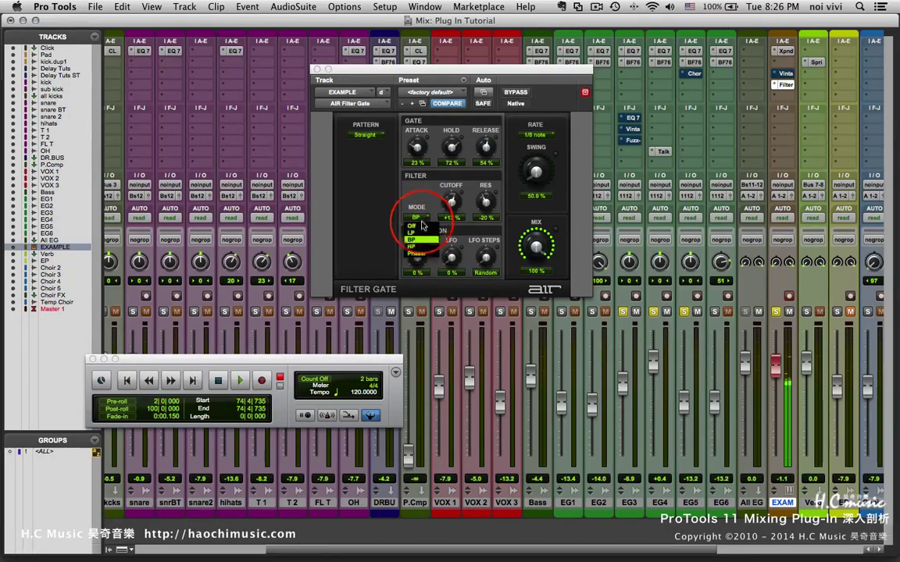
pyautogui.click(414, 232)
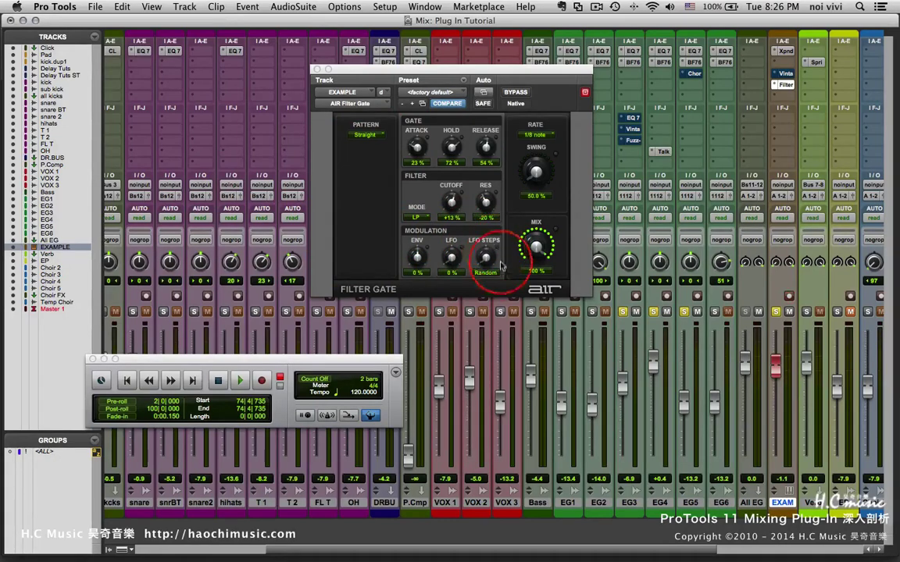
pyautogui.moveTo(484, 261); pyautogui.dragTo(500, 285)
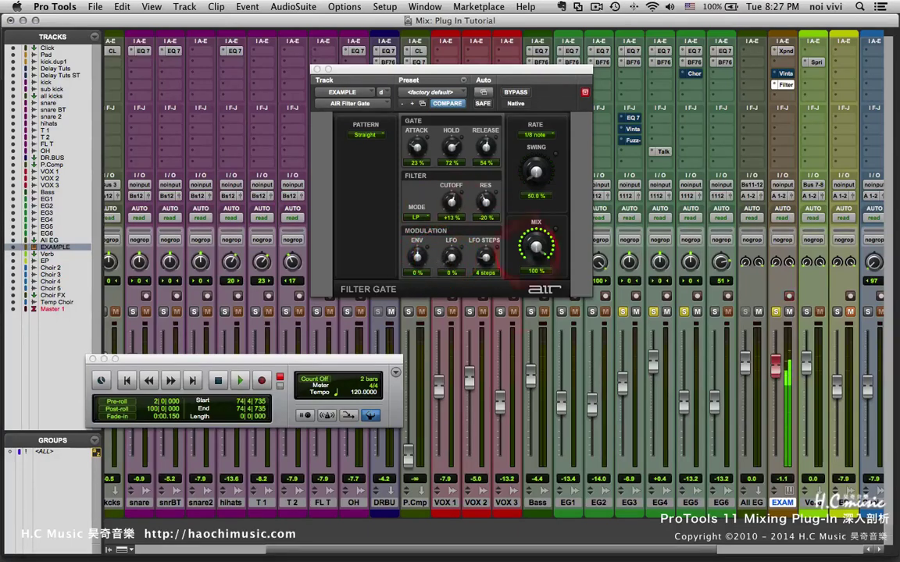
# Raise the LFO modulation to 100% and try the envelope modulation at amounts from +100% down to -49%
pyautogui.moveTo(450, 260); pyautogui.dragTo(451, 249)
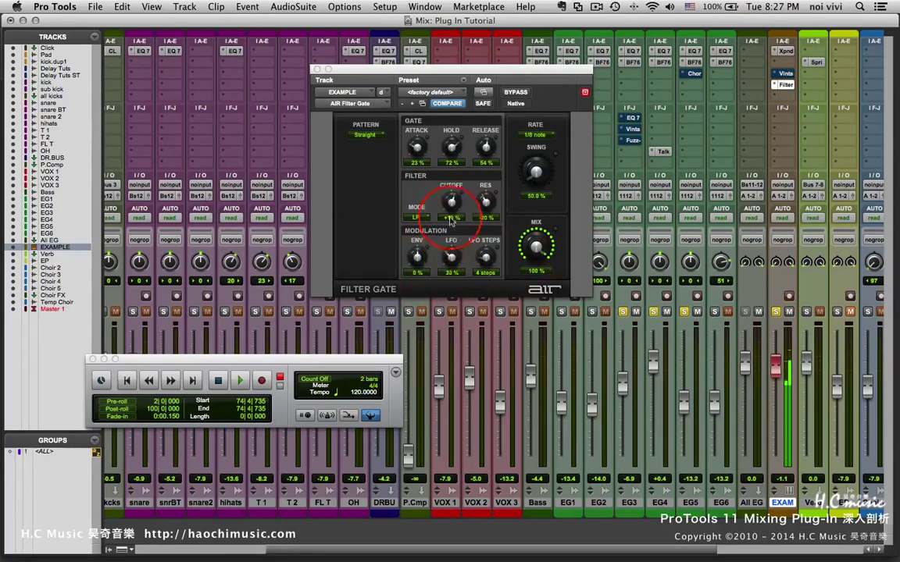
pyautogui.moveTo(450, 201); pyautogui.dragTo(446, 279)
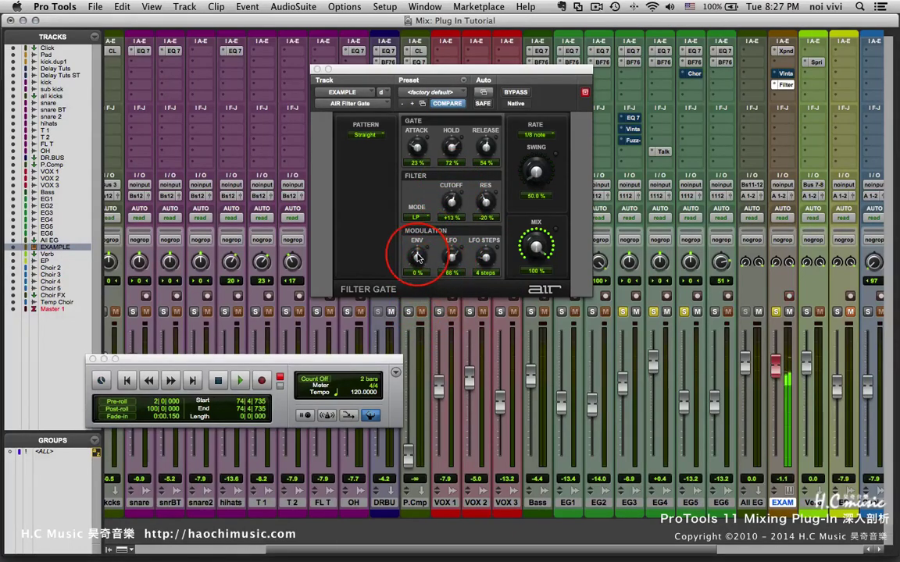
pyautogui.moveTo(416, 256); pyautogui.dragTo(414, 216)
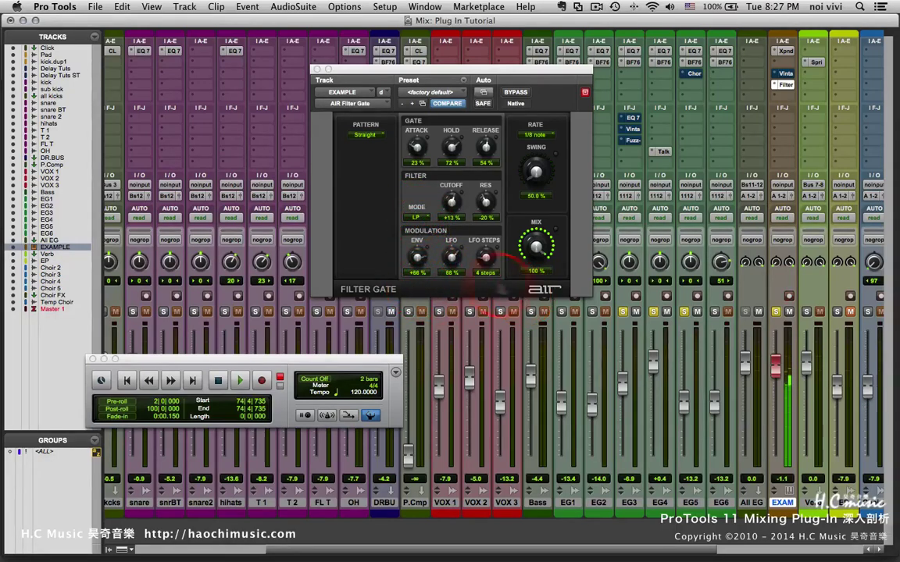
pyautogui.moveTo(418, 262); pyautogui.dragTo(409, 225)
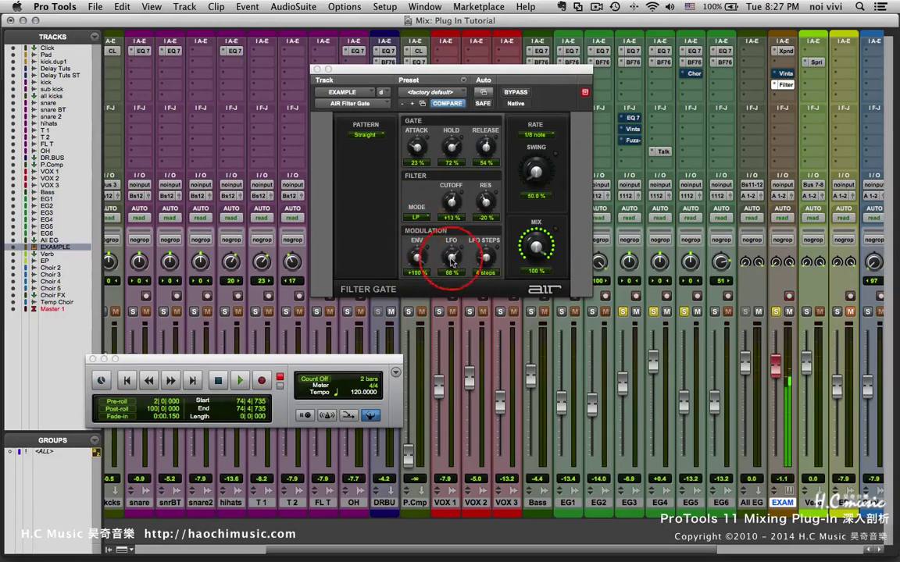
pyautogui.moveTo(419, 264); pyautogui.dragTo(418, 325)
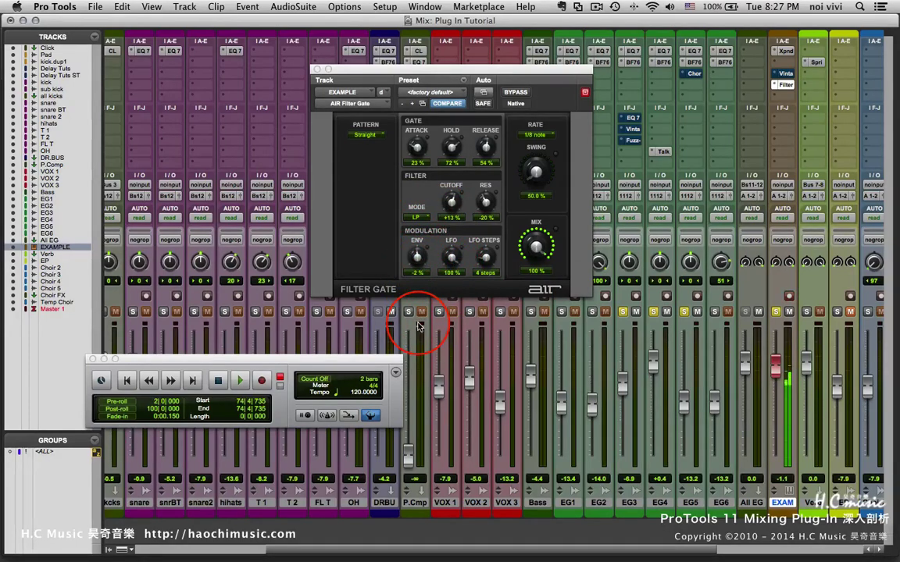
pyautogui.moveTo(416, 258); pyautogui.dragTo(415, 280)
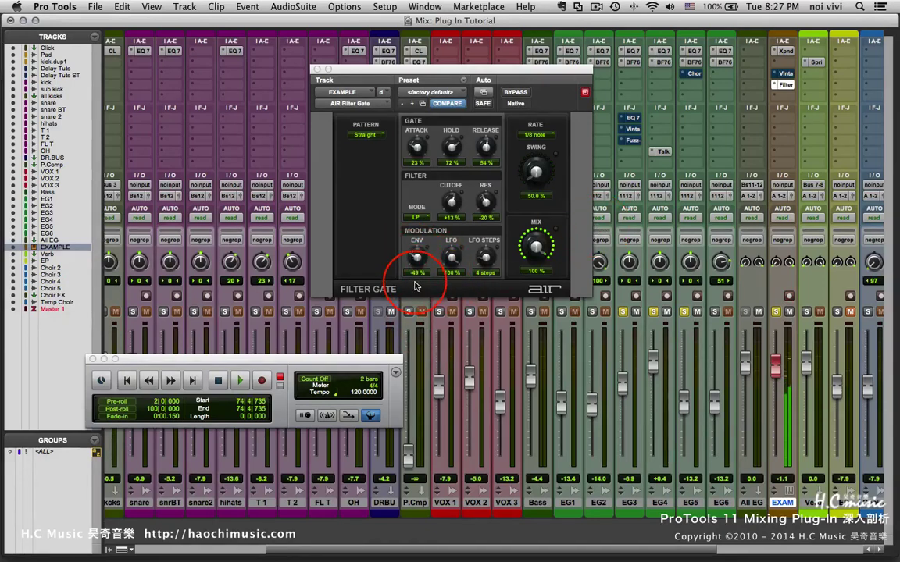
# Try the filter cutoff at +100% with the envelope at +98%, and reduce them to -37% and +30%
pyautogui.moveTo(450, 200); pyautogui.dragTo(418, 203)
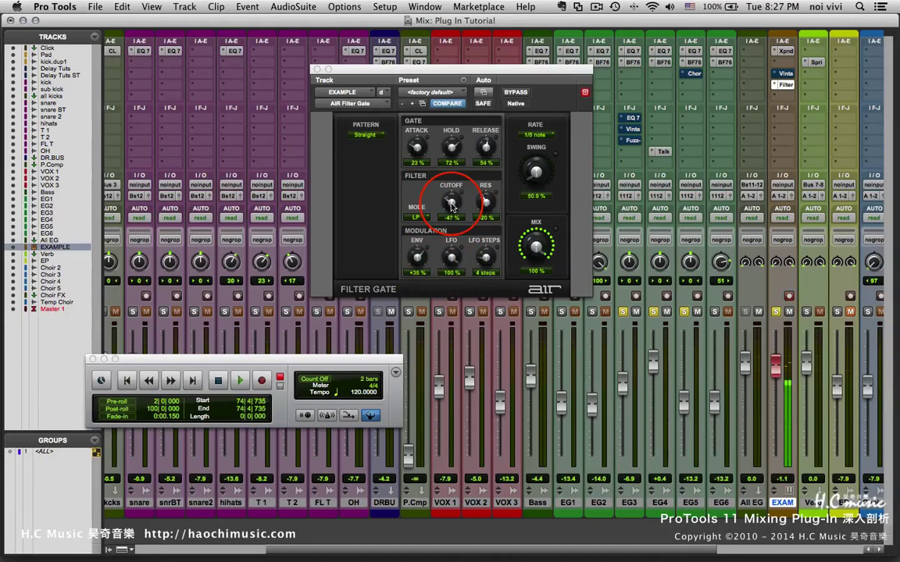
pyautogui.moveTo(452, 207); pyautogui.dragTo(430, 89)
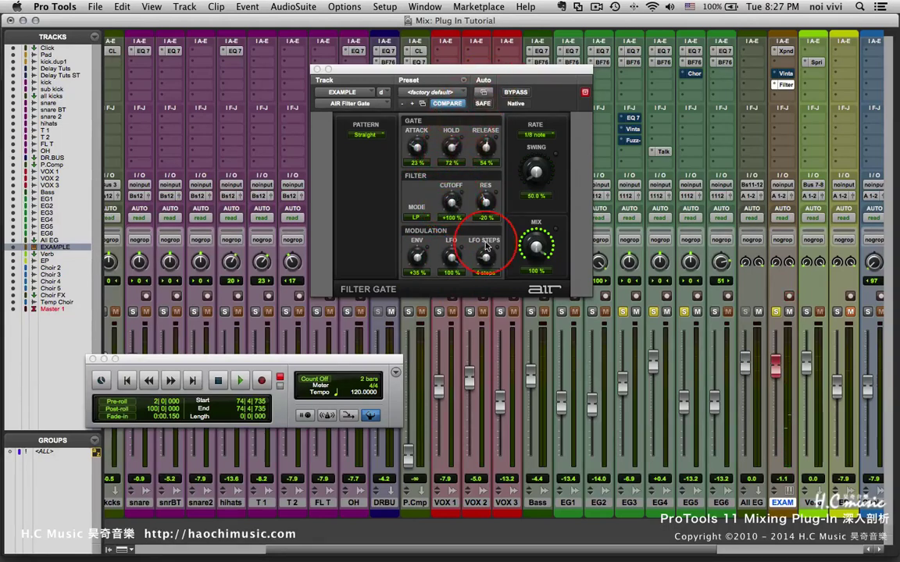
pyautogui.moveTo(421, 257); pyautogui.dragTo(366, 227)
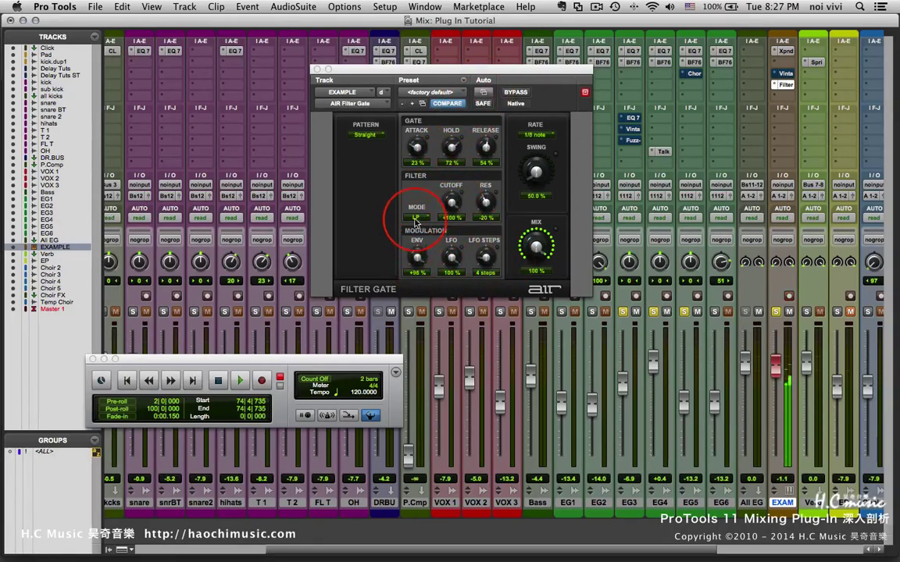
pyautogui.moveTo(419, 271); pyautogui.dragTo(458, 278)
pyautogui.moveTo(412, 251); pyautogui.dragTo(418, 285)
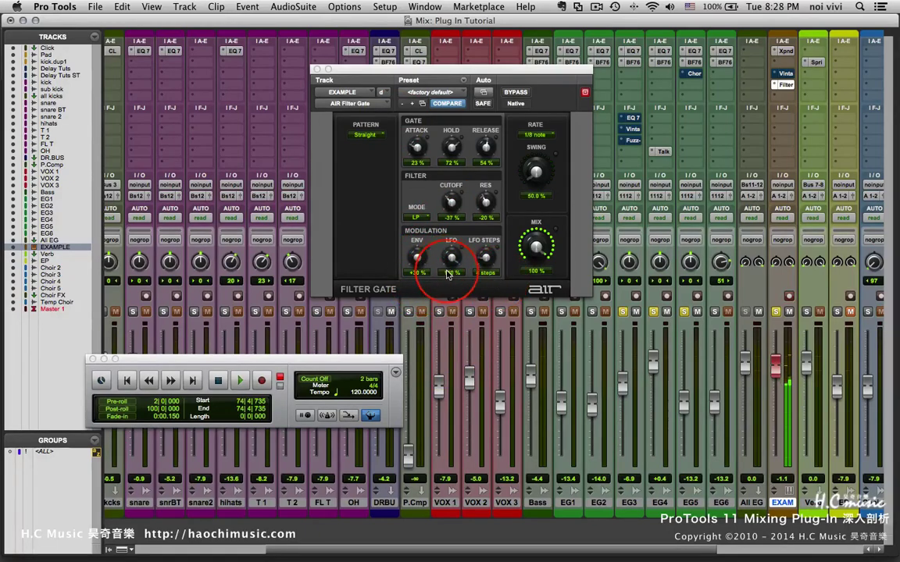
# Set resonance to +55%, cutoff to -18%, envelope to 0% and LFO to 74%, with LFO Steps at 64 after trying 128
pyautogui.moveTo(449, 273); pyautogui.dragTo(456, 252)
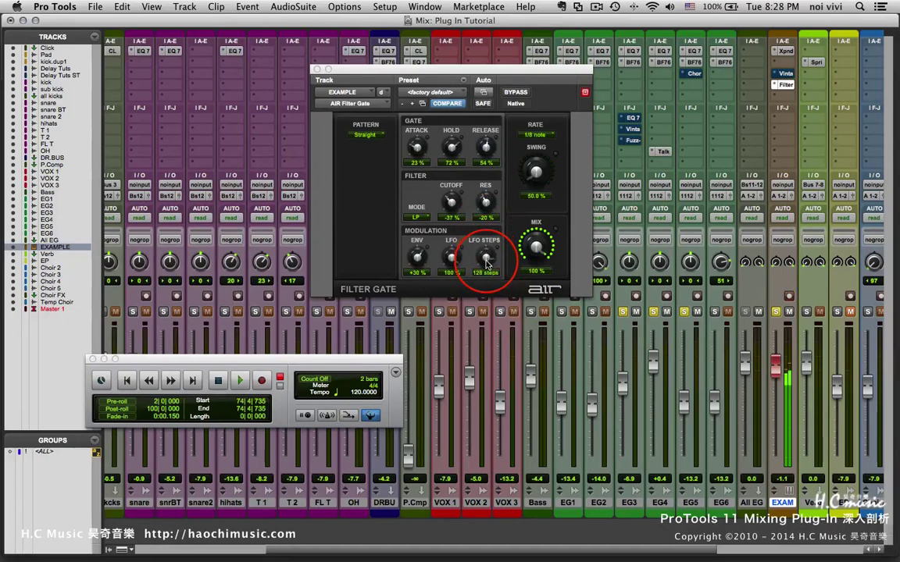
pyautogui.moveTo(485, 201); pyautogui.dragTo(486, 160)
pyautogui.moveTo(451, 202); pyautogui.dragTo(452, 191)
pyautogui.moveTo(418, 259); pyautogui.dragTo(458, 294)
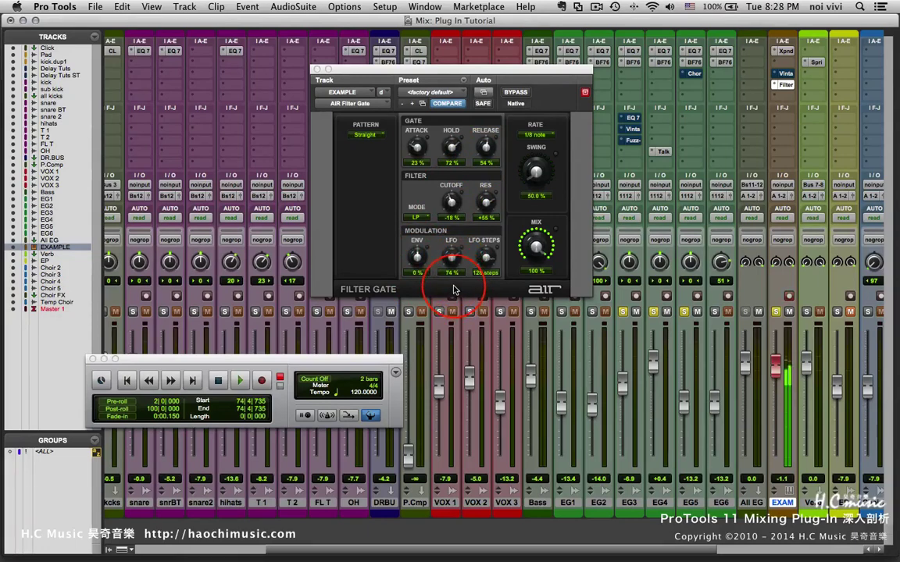
pyautogui.moveTo(485, 260); pyautogui.dragTo(479, 302)
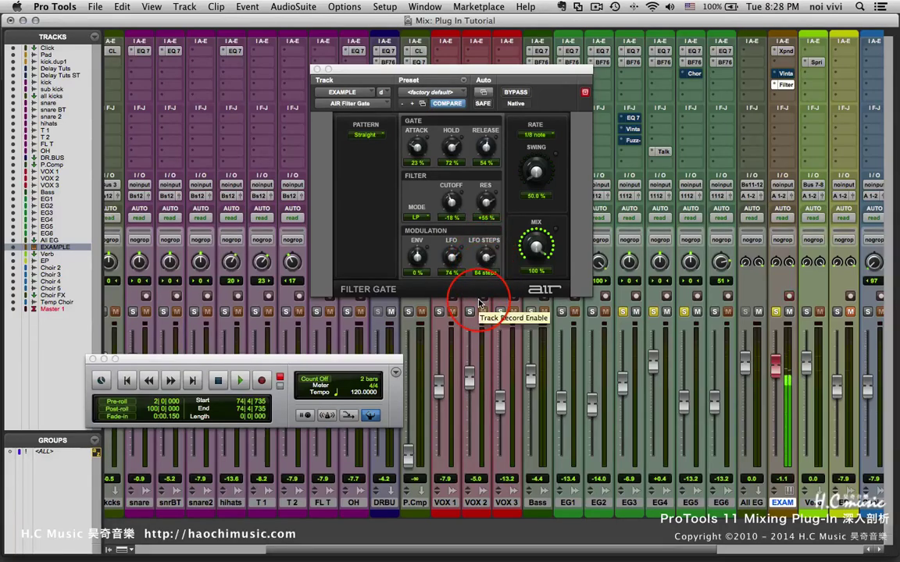
# Change the rate to 1/16 note and raise the envelope modulation to +55%
pyautogui.click(552, 138)
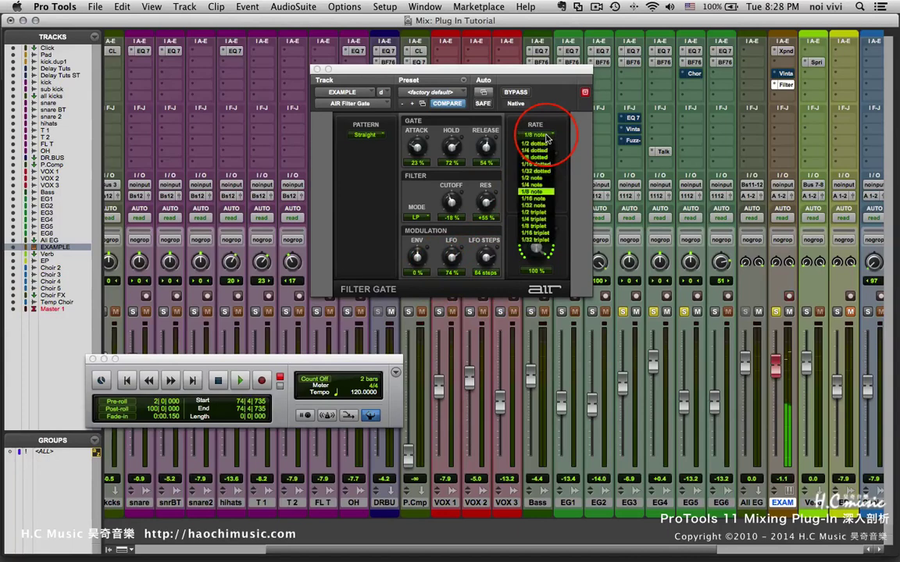
pyautogui.click(544, 202)
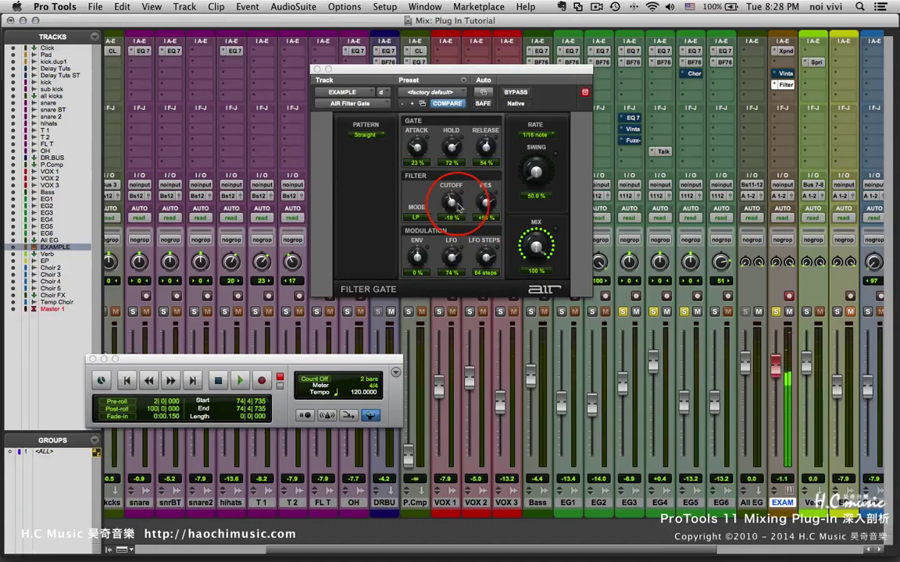
pyautogui.moveTo(421, 259)
pyautogui.mouseDown()
pyautogui.moveTo(414, 238)
pyautogui.moveTo(421, 260)
pyautogui.moveTo(434, 266)
pyautogui.mouseUp()
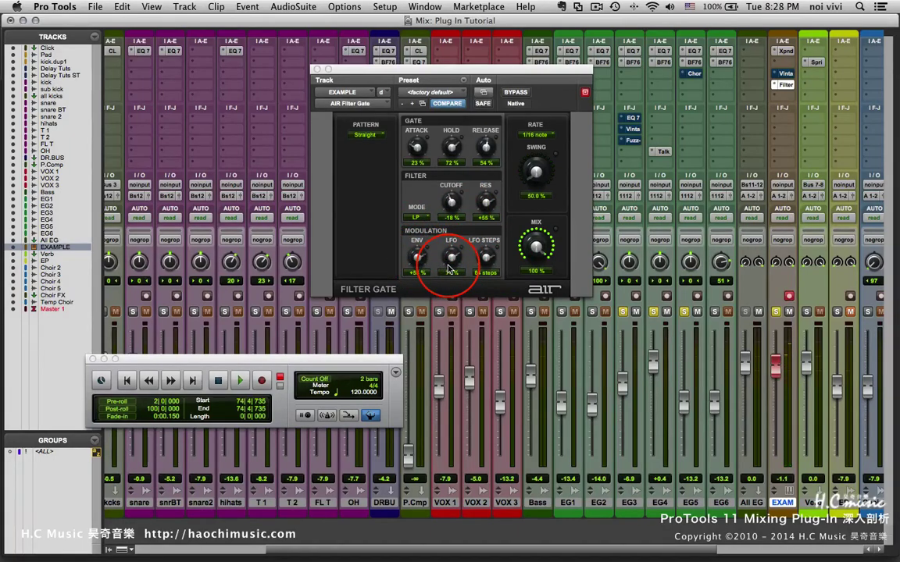
pyautogui.moveTo(450, 269); pyautogui.dragTo(451, 269)
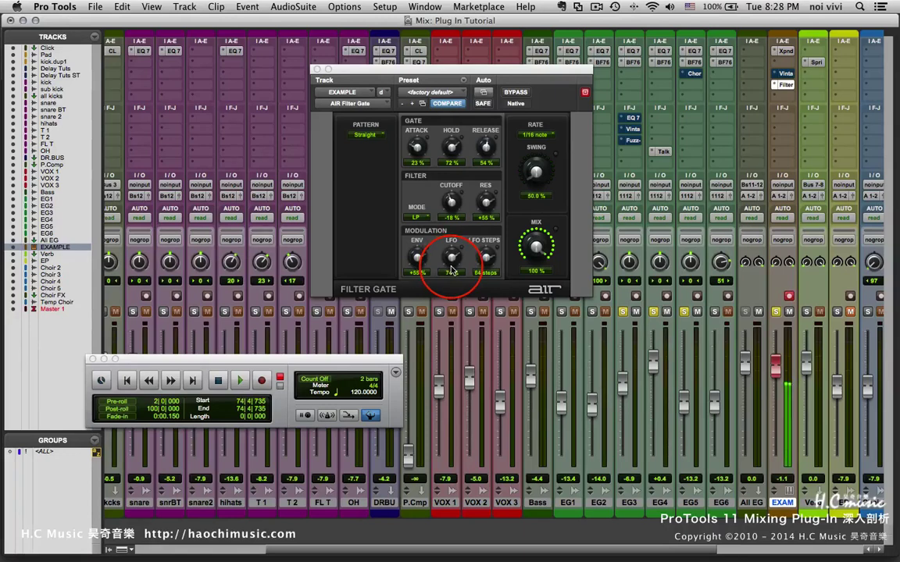
pyautogui.click(486, 270)
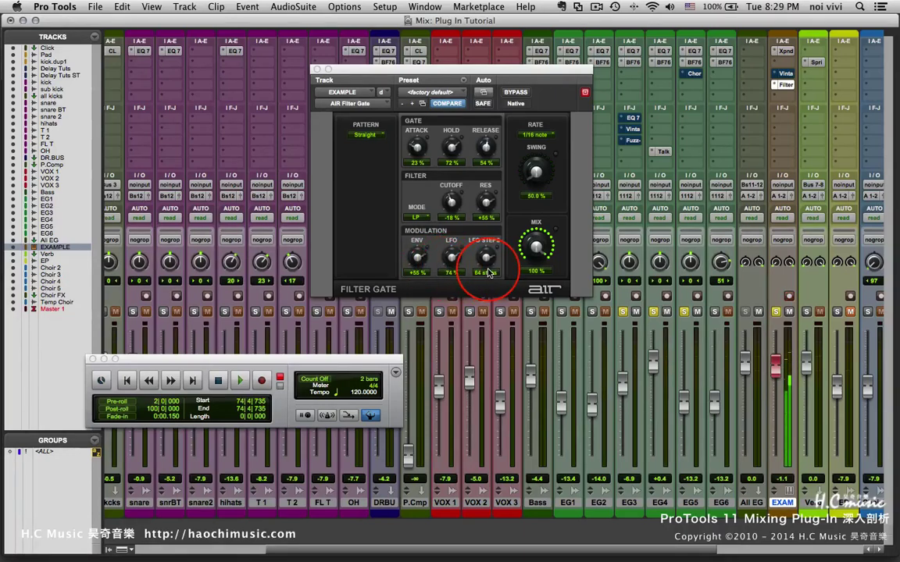
# Set LFO Steps to 128 steps after trying a higher count, and lower the envelope modulation to +22%
pyautogui.moveTo(488, 271); pyautogui.dragTo(485, 246)
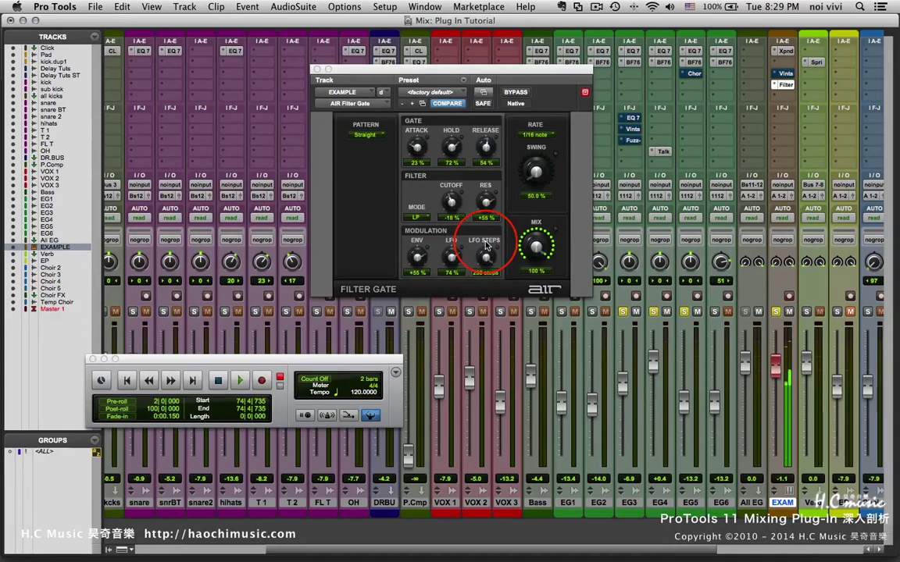
pyautogui.moveTo(418, 258); pyautogui.dragTo(419, 281)
pyautogui.moveTo(485, 256); pyautogui.dragTo(486, 265)
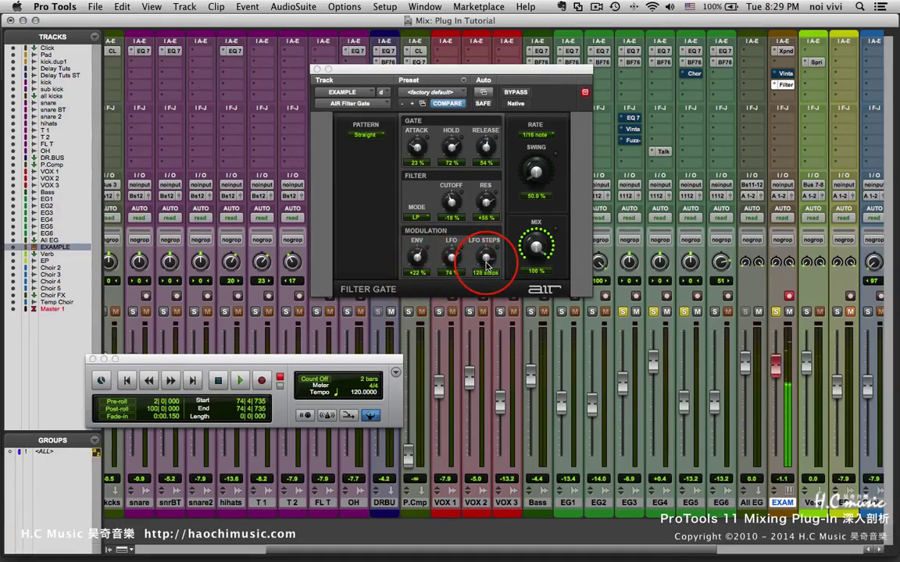
pyautogui.click(489, 148)
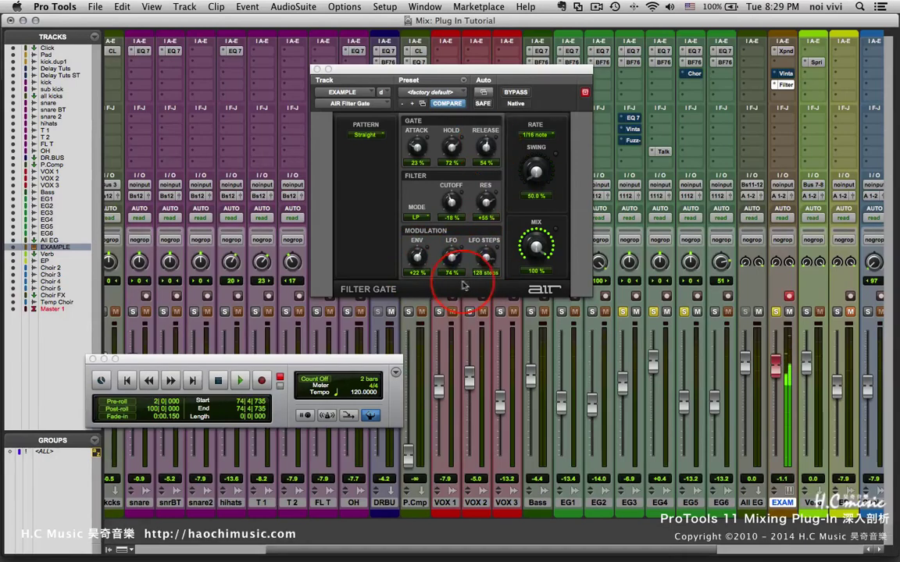
# Try the filter cutoff at -100%, raise the envelope modulation to +73%, and set the cutoff to -61%
pyautogui.moveTo(451, 201); pyautogui.dragTo(453, 228)
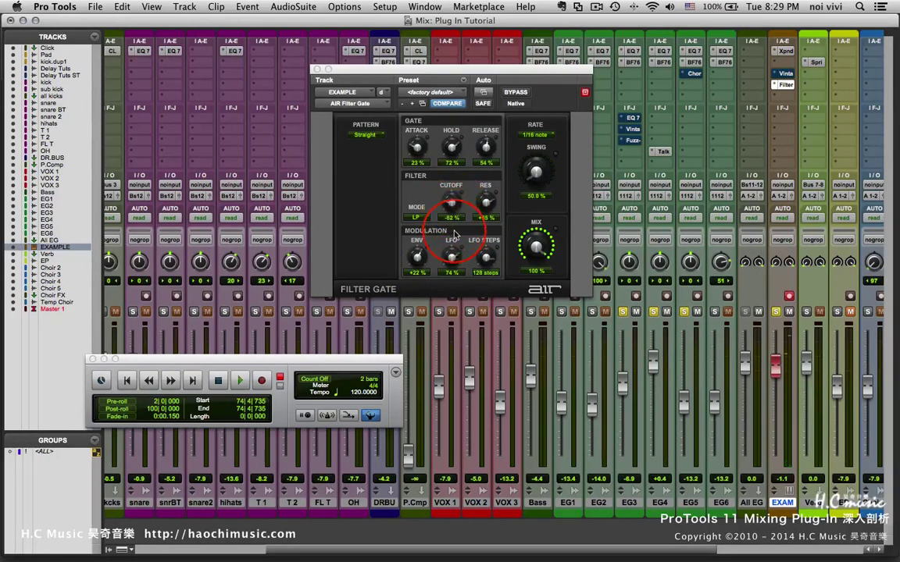
pyautogui.click(464, 258)
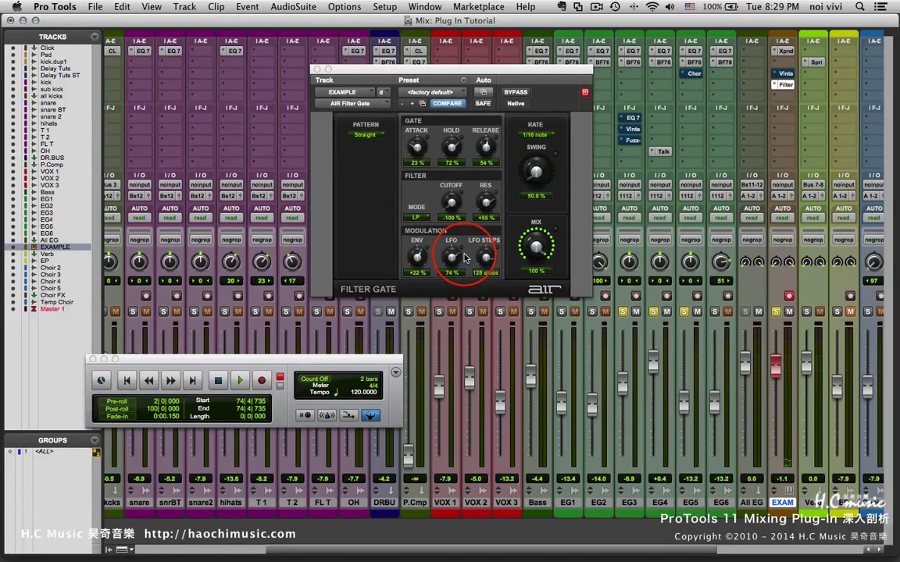
pyautogui.moveTo(417, 258); pyautogui.dragTo(424, 231)
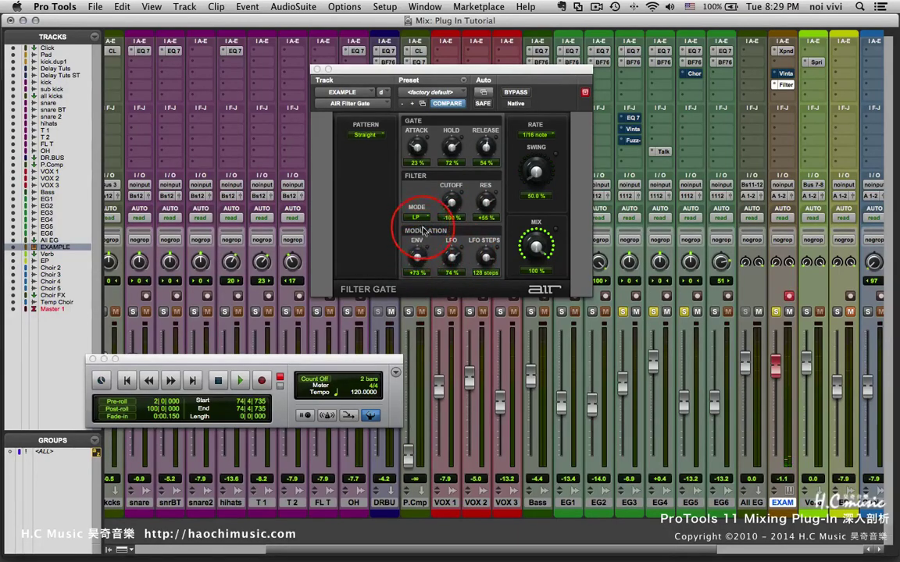
pyautogui.moveTo(451, 202)
pyautogui.mouseDown()
pyautogui.moveTo(446, 186)
pyautogui.moveTo(464, 222)
pyautogui.moveTo(457, 226)
pyautogui.moveTo(455, 213)
pyautogui.mouseUp()
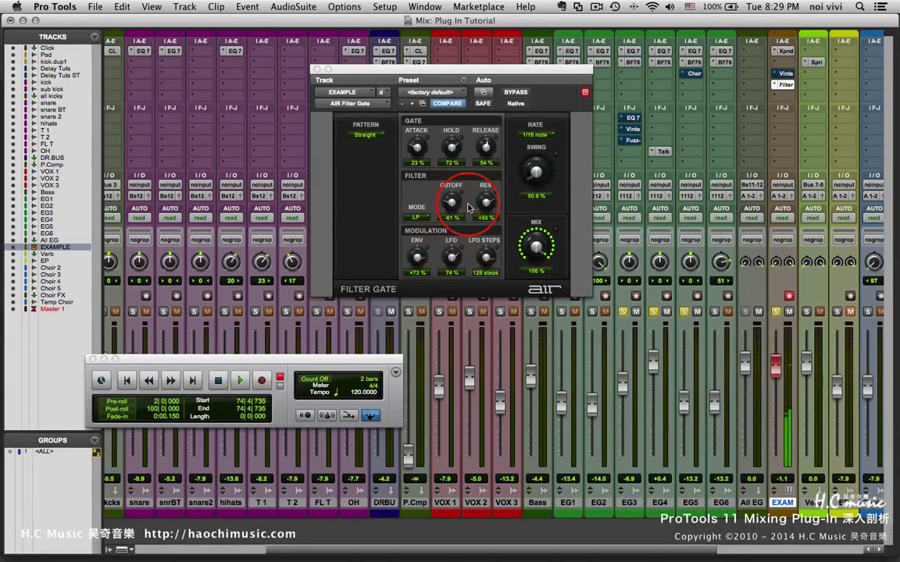
# Shorten the gate to 13% attack, 12% hold and 24% release, and set the LFO modulation to 87% while varying the envelope
pyautogui.moveTo(413, 147); pyautogui.dragTo(459, 188)
pyautogui.moveTo(451, 147); pyautogui.dragTo(484, 193)
pyautogui.moveTo(451, 261); pyautogui.dragTo(390, 250)
pyautogui.moveTo(417, 289); pyautogui.dragTo(411, 255)
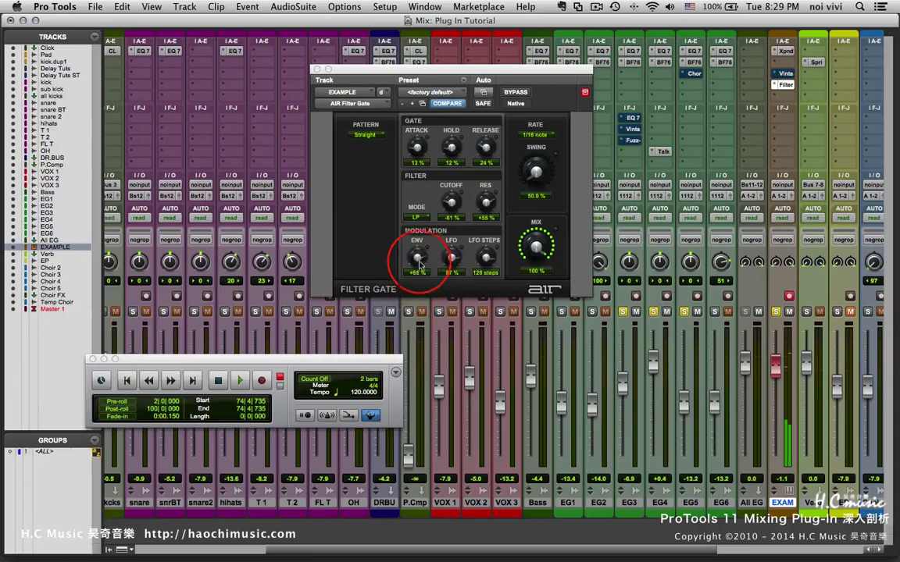
# Set the filter cutoff to +35% and the envelope modulation to +31% after trying the envelope at -37%
pyautogui.moveTo(450, 204); pyautogui.dragTo(451, 180)
pyautogui.moveTo(420, 275); pyautogui.dragTo(367, 270)
pyautogui.moveTo(452, 190); pyautogui.dragTo(452, 201)
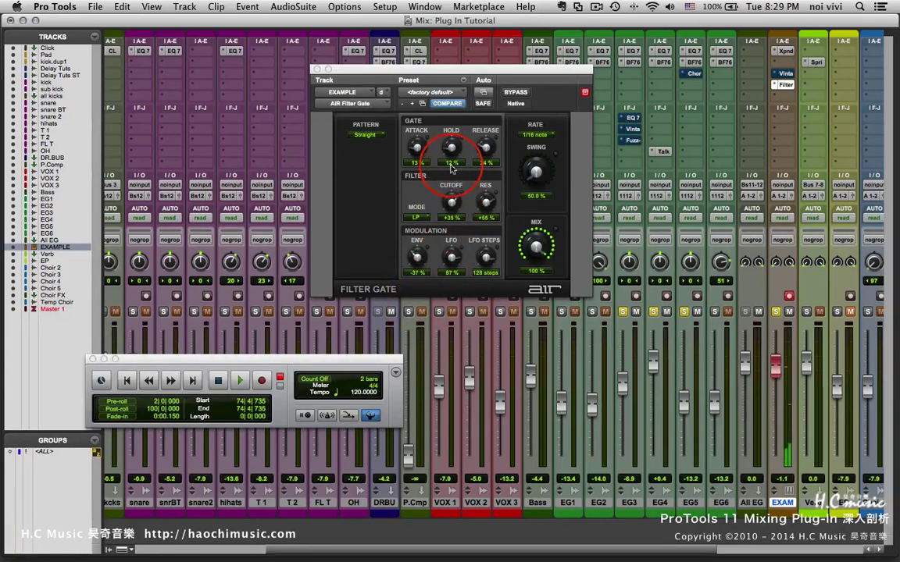
pyautogui.moveTo(417, 258); pyautogui.dragTo(416, 212)
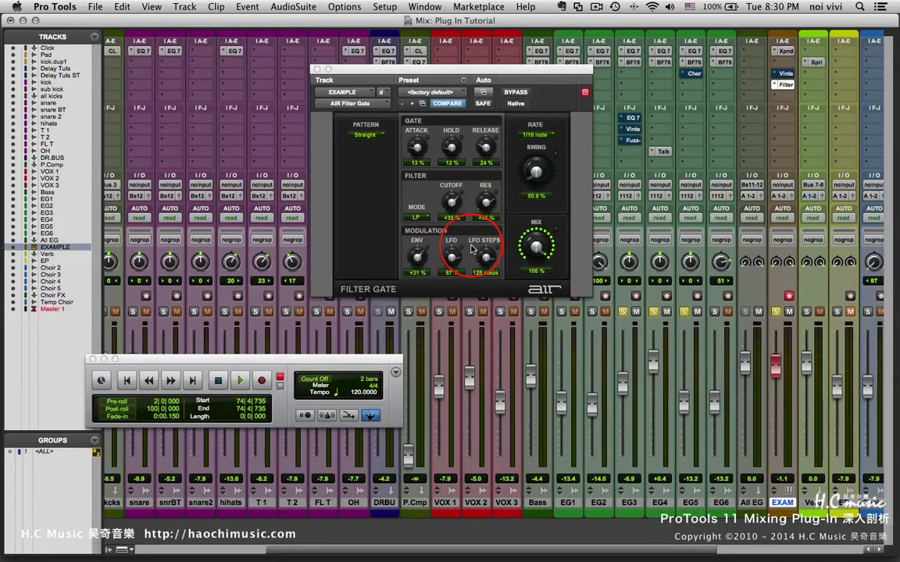
# Try the 12-Step gate pattern, and switch the pattern to Trance 2
pyautogui.click(365, 135)
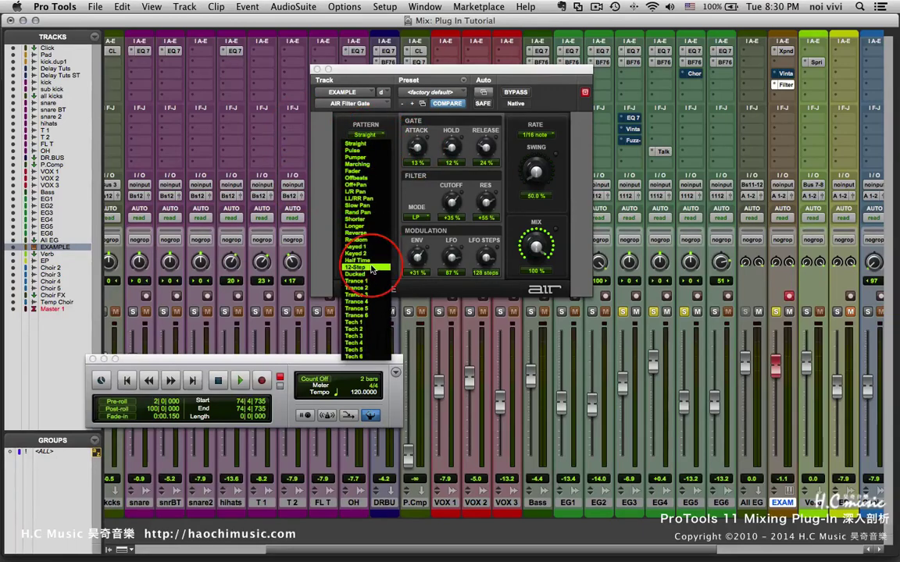
pyautogui.click(371, 268)
pyautogui.click(365, 135)
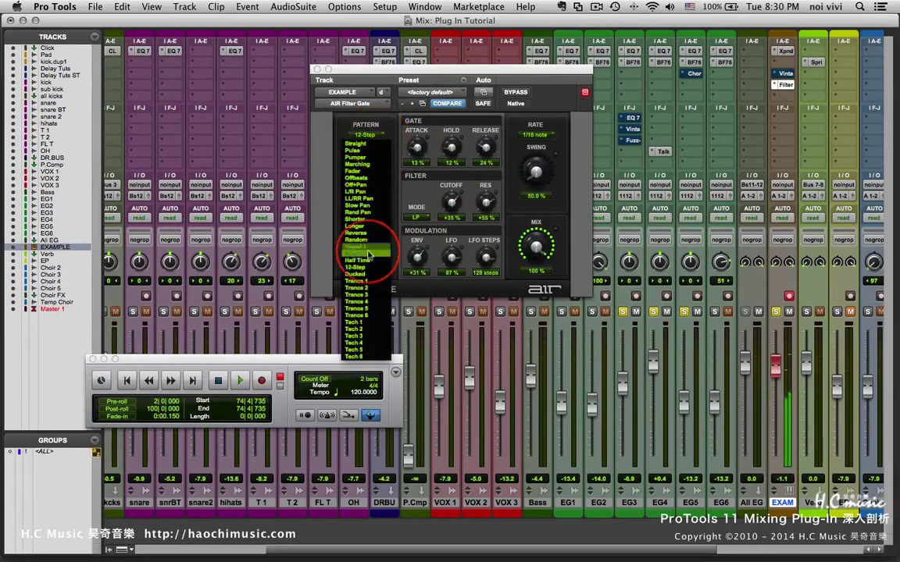
pyautogui.click(374, 289)
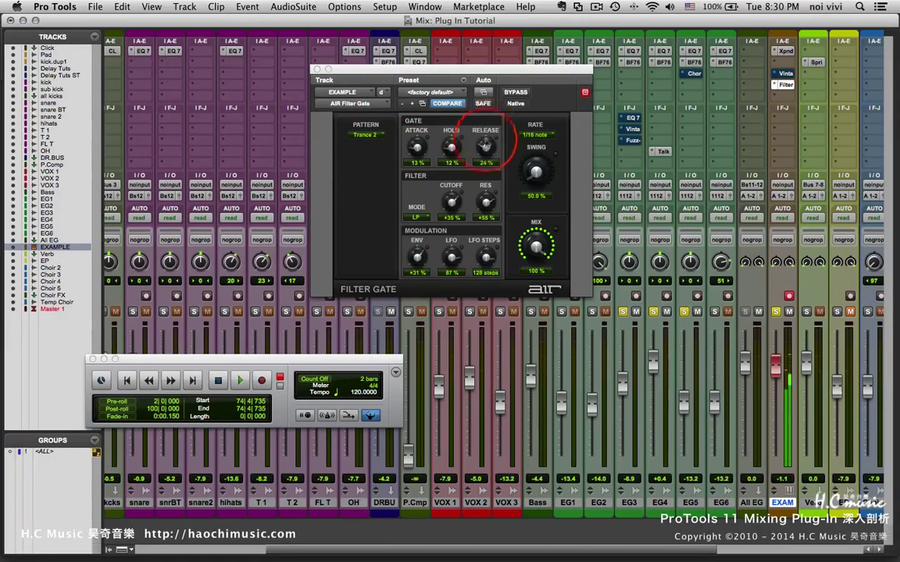
# Raise the gate's release to 38% and hold to 29%, and set the swing to 60%
pyautogui.moveTo(482, 144); pyautogui.dragTo(473, 118)
pyautogui.moveTo(444, 152); pyautogui.dragTo(426, 142)
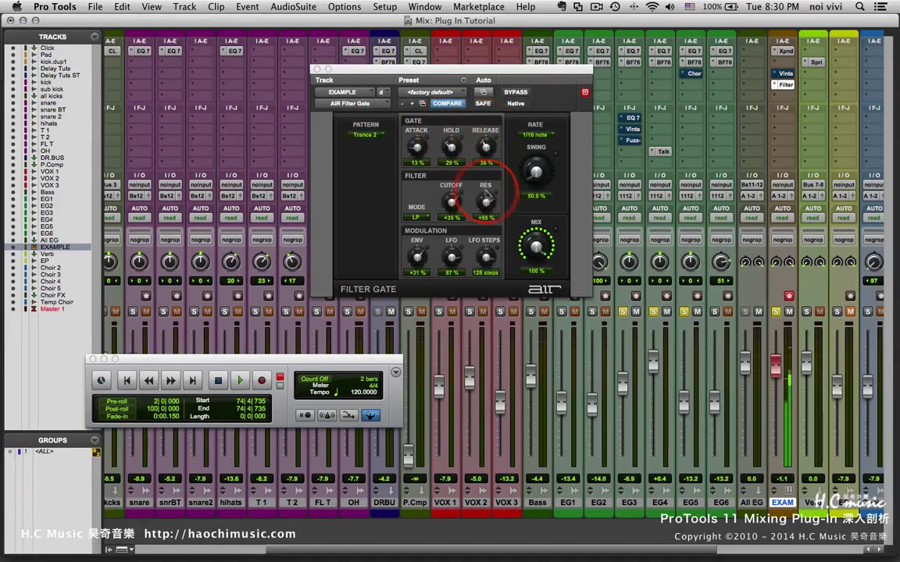
pyautogui.moveTo(545, 179); pyautogui.dragTo(529, 88)
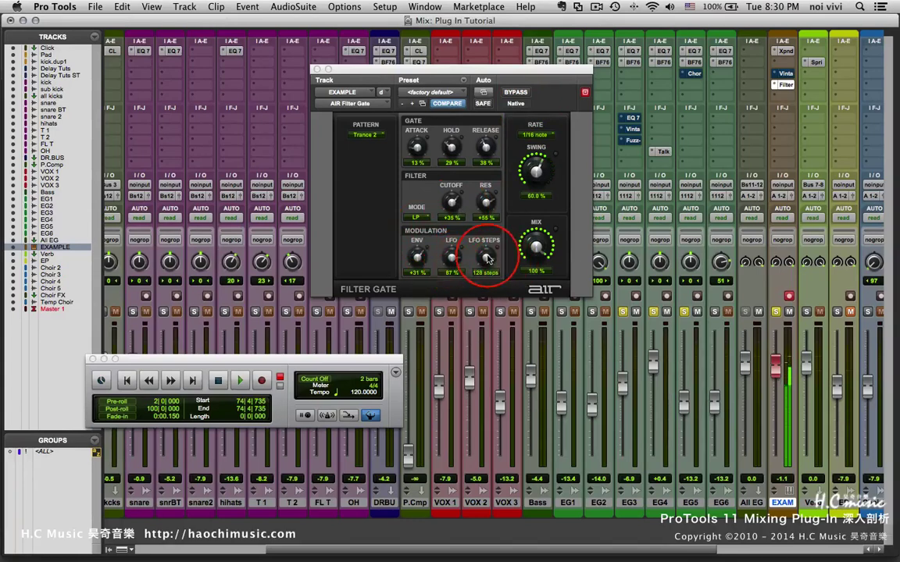
# Set the filter resonance to +100%, the cutoff to -13% and the envelope modulation to -25%
pyautogui.moveTo(451, 260); pyautogui.dragTo(453, 251)
pyautogui.moveTo(488, 201); pyautogui.dragTo(488, 156)
pyautogui.moveTo(455, 206); pyautogui.dragTo(423, 299)
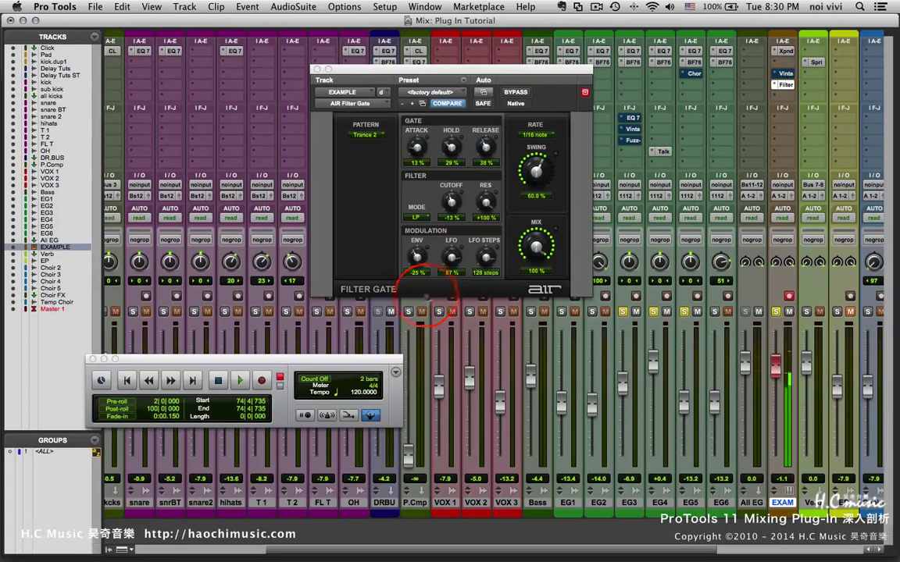
pyautogui.click(491, 275)
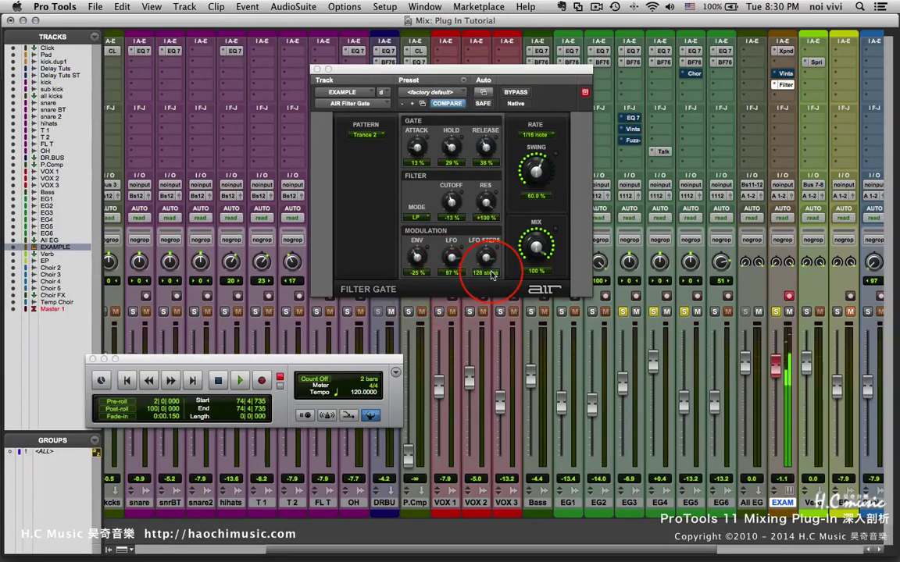